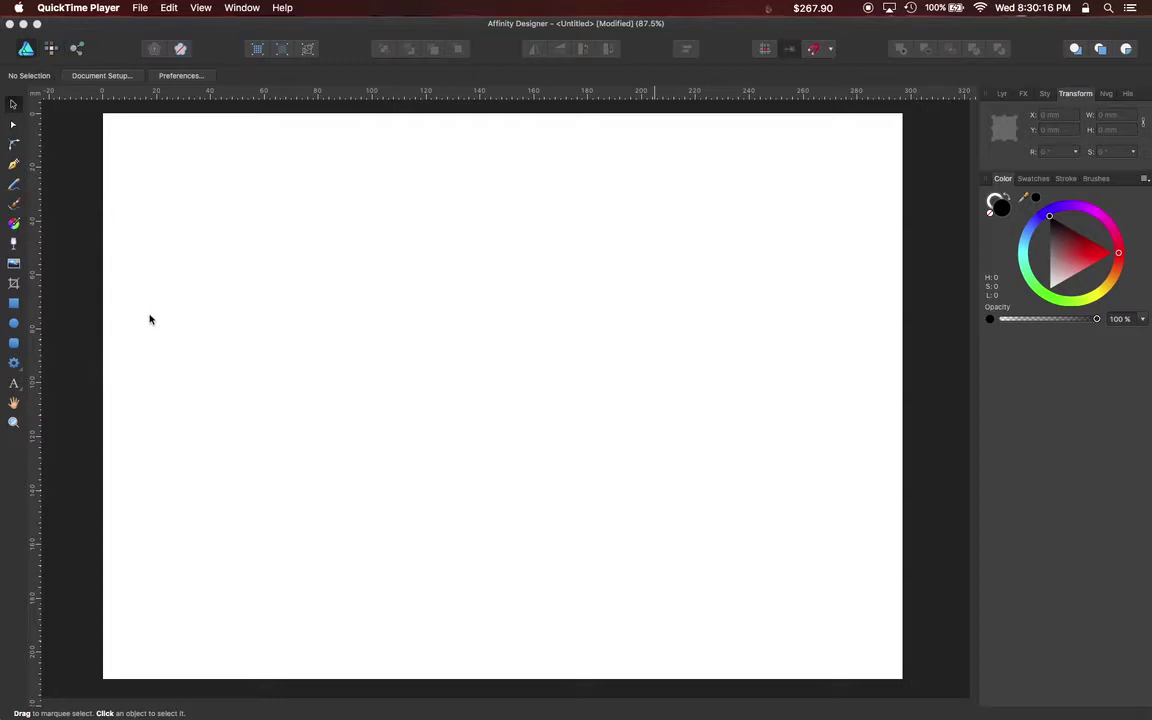
Draw a black rectangle, about 80.4 × 92.7 mm, near the top centre of the page
left_click(14, 303)
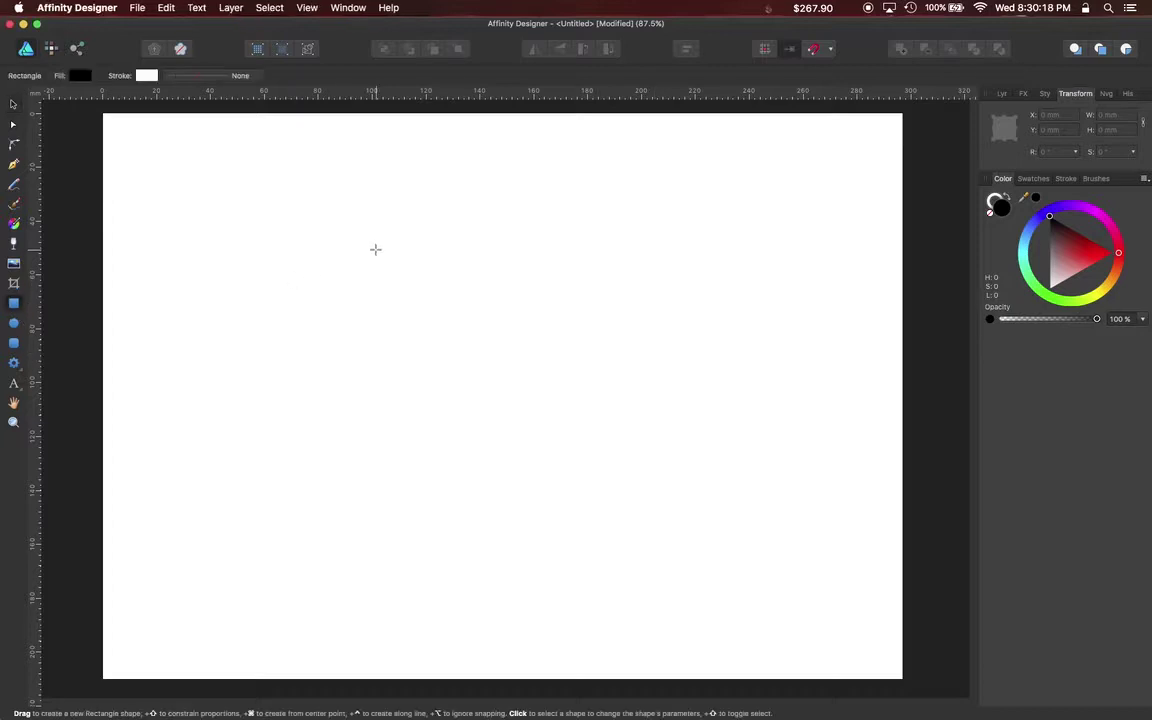
left_click_drag(368, 180, 610, 426)
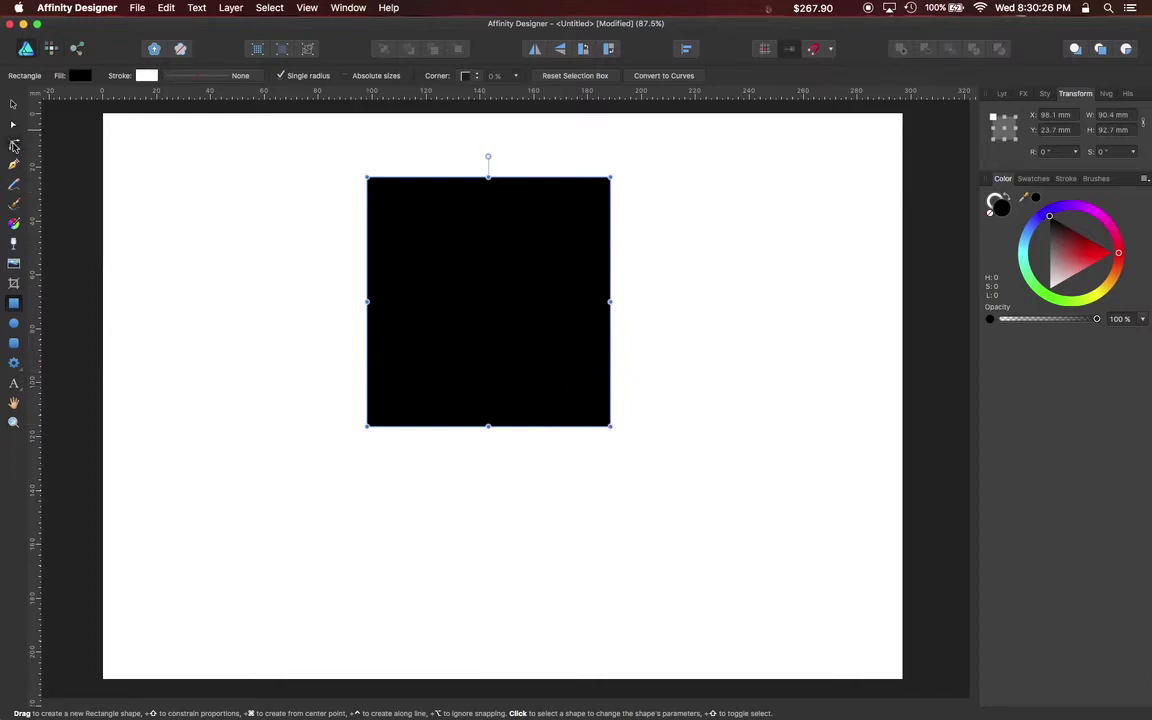
left_click(14, 145)
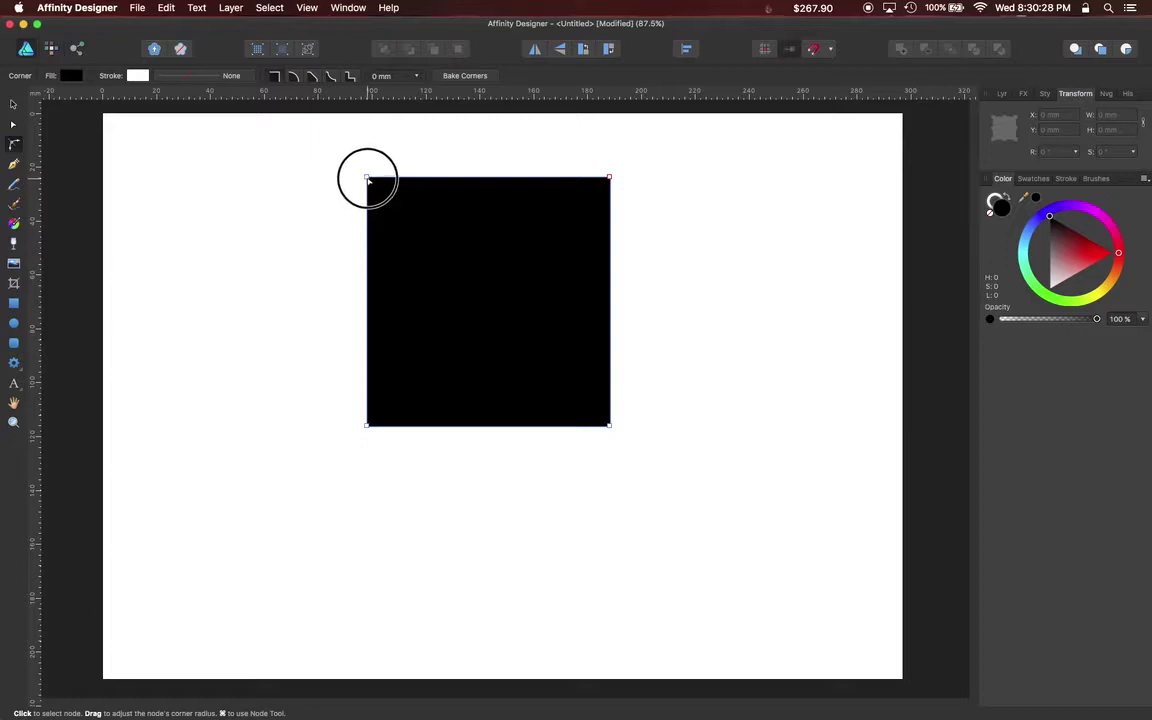
Round each of the black rectangle's four corners to a 4 mm radius
left_click_drag(367, 178, 376, 190)
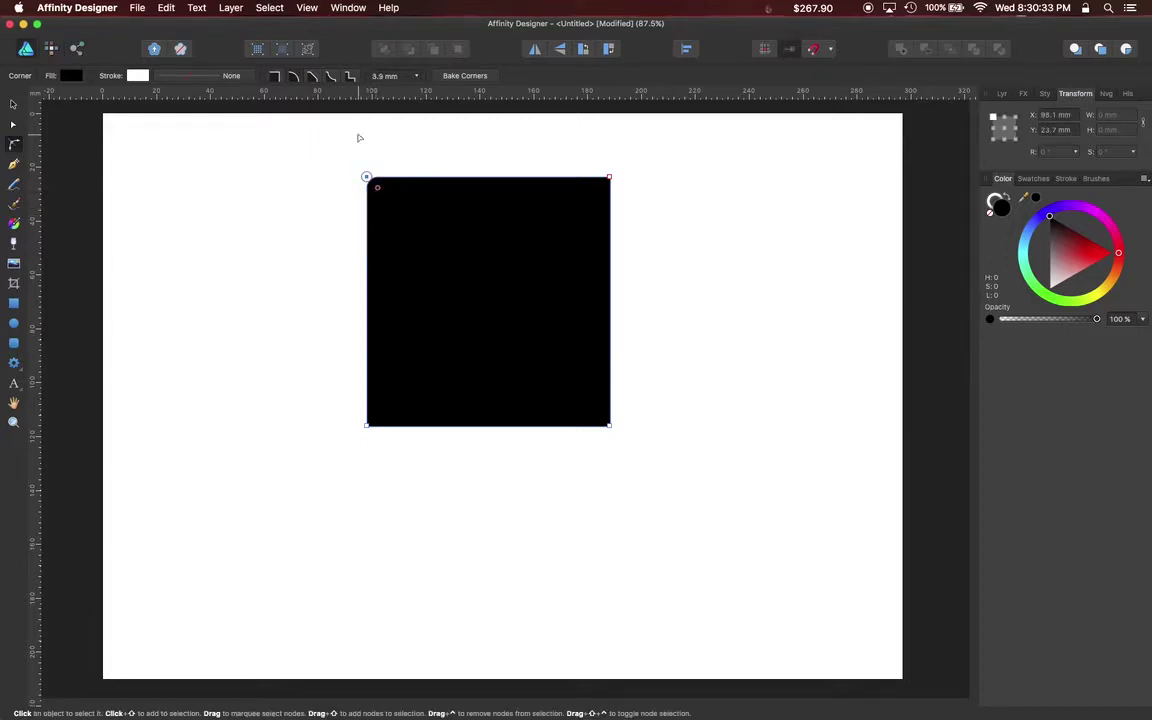
left_click(384, 77)
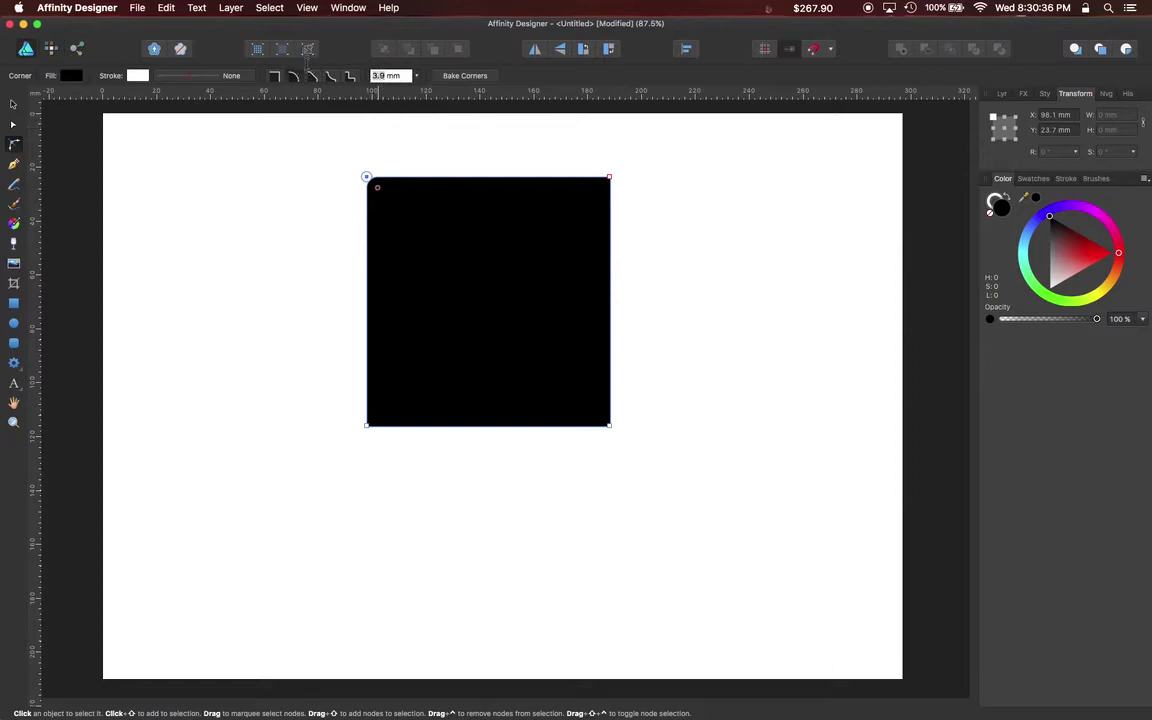
key("Return")
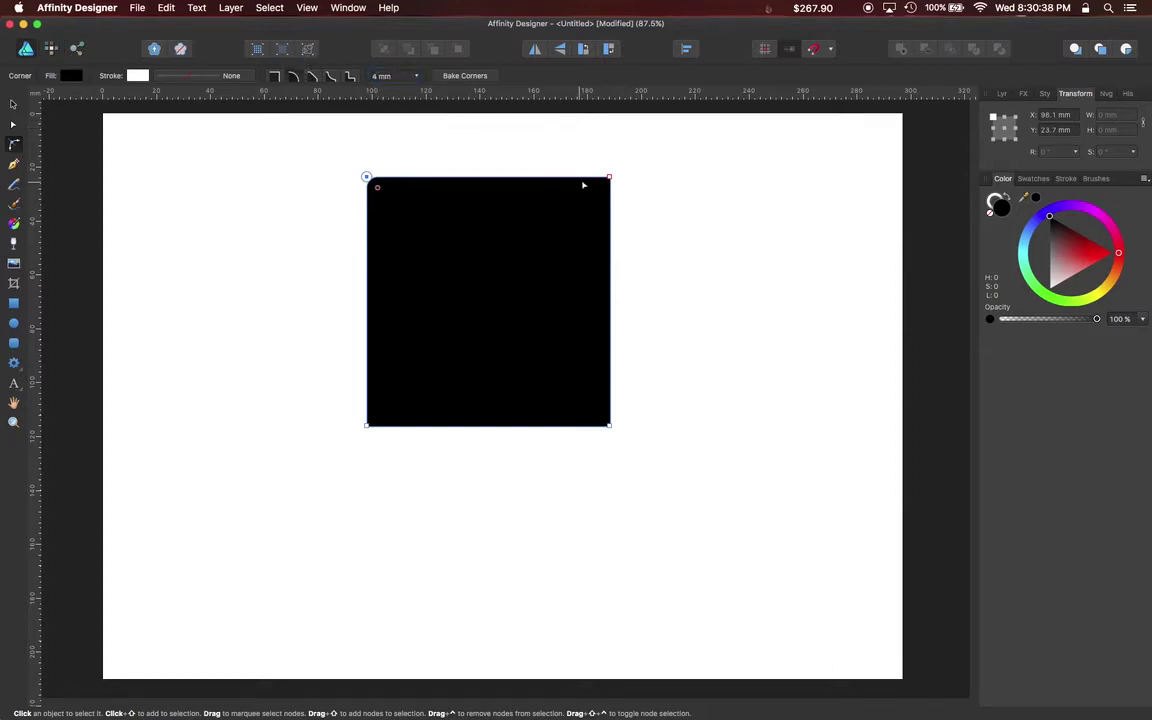
left_click(373, 76)
type("0")
key("Return")
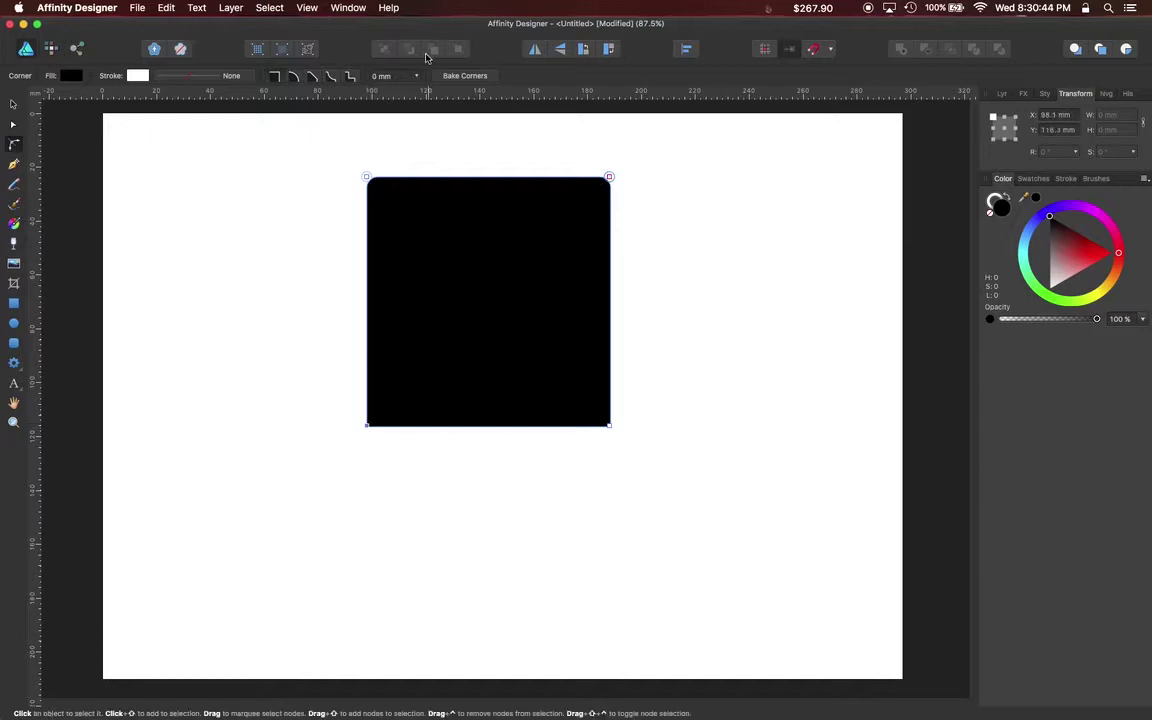
left_click(380, 77)
type("4")
key("Return")
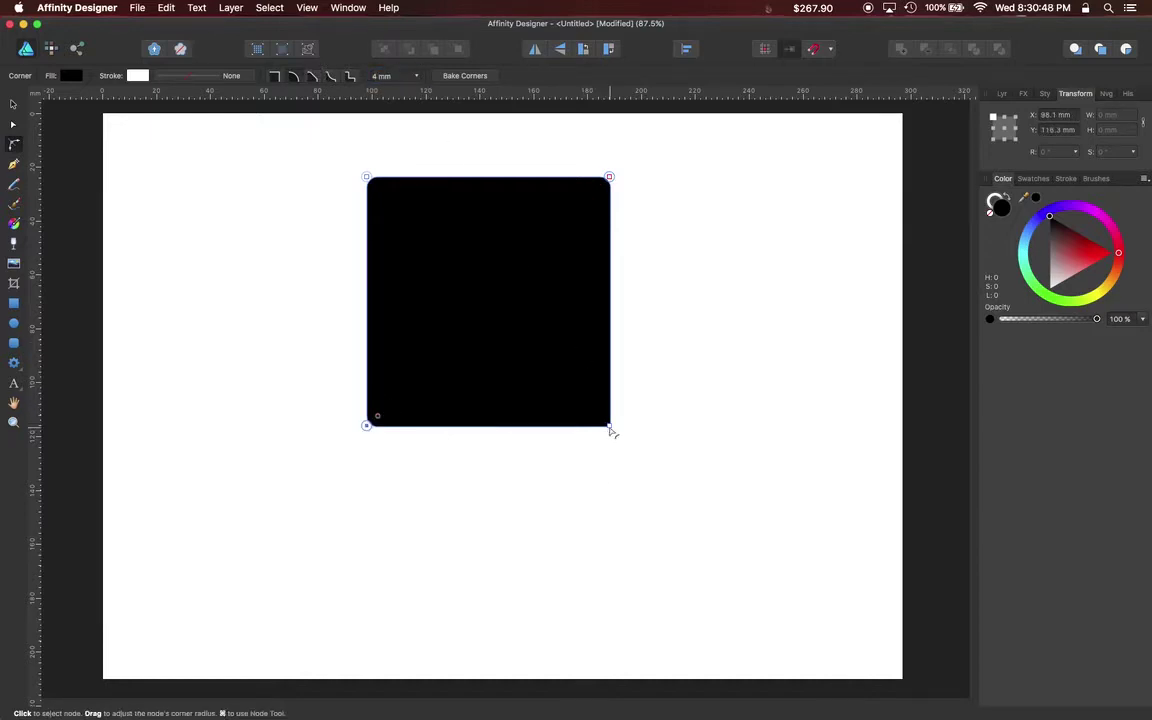
left_click(380, 76)
key("Return")
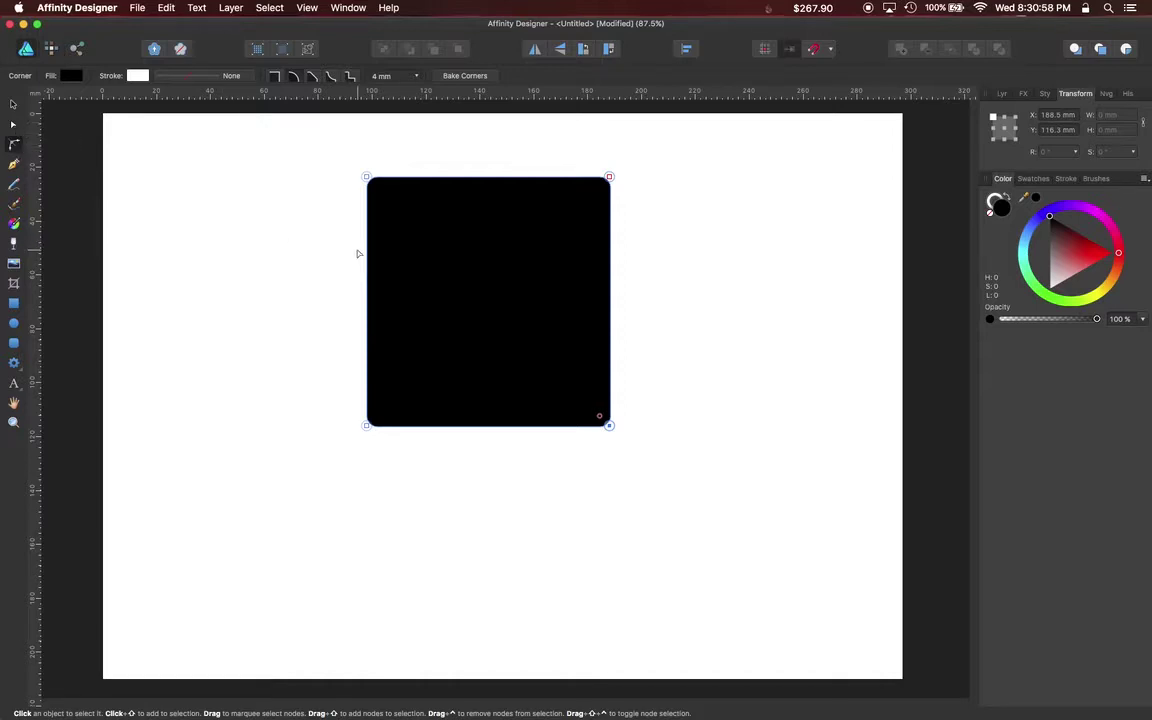
Draw a 94.4 mm black 12-tooth cog over the rectangle's lower half and nudge it up slightly
left_click(13, 364)
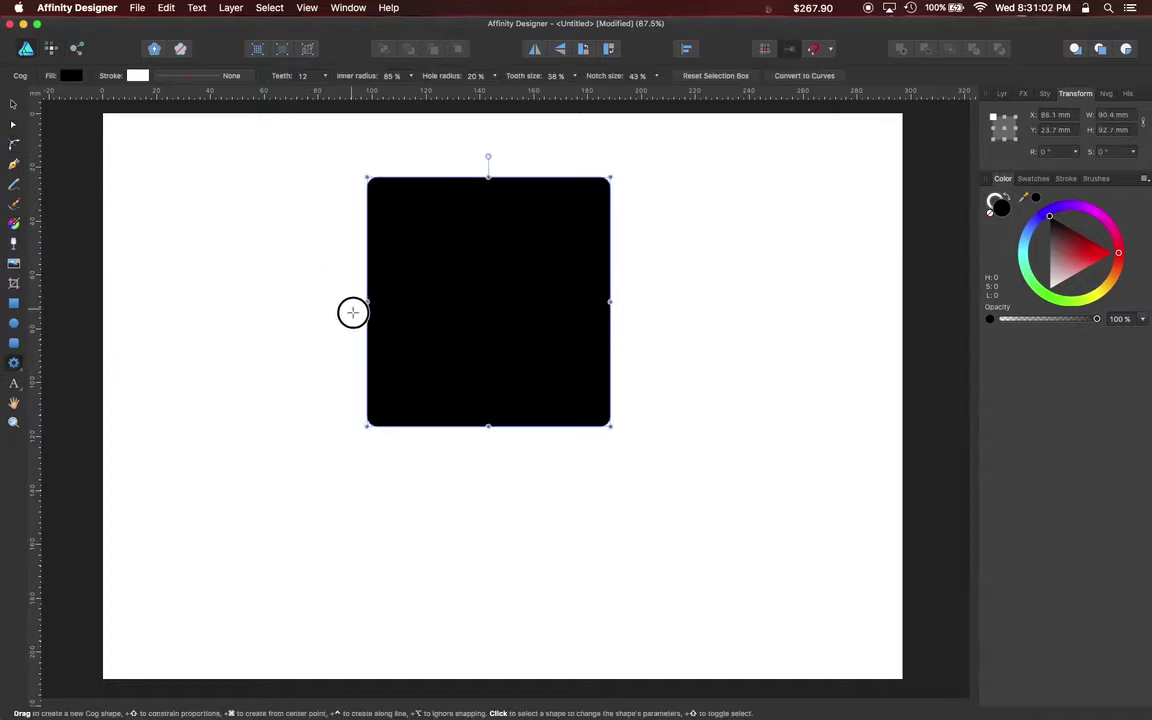
left_click_drag(352, 313, 661, 561)
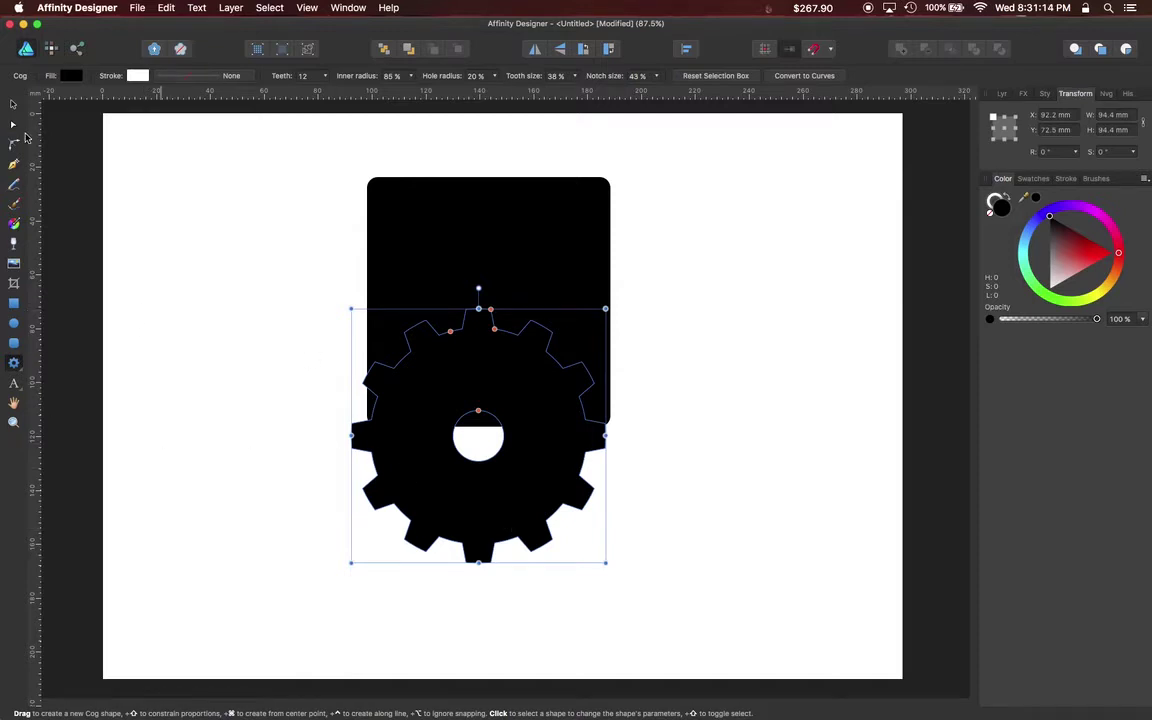
left_click(13, 104)
mouse_move(404, 458)
left_mouse_down()
mouse_move(409, 430)
mouse_move(411, 442)
left_mouse_up()
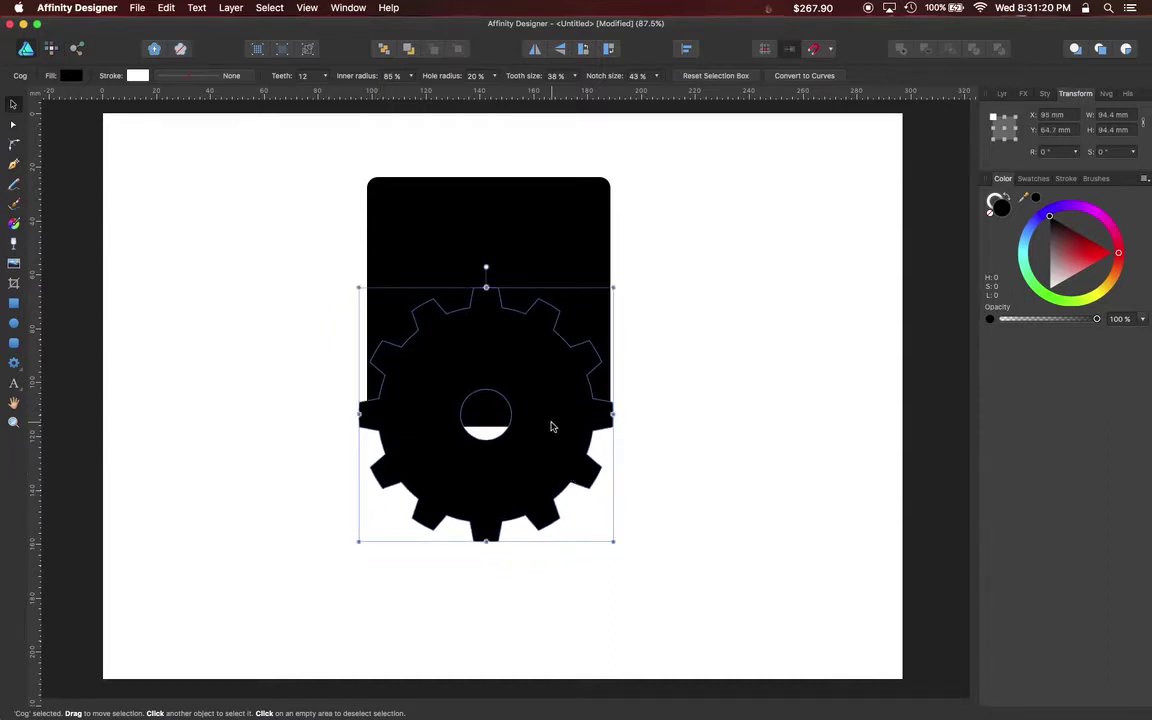
Select the rectangle together with the cog and align their horizontal centres
left_click(599, 218, "shift")
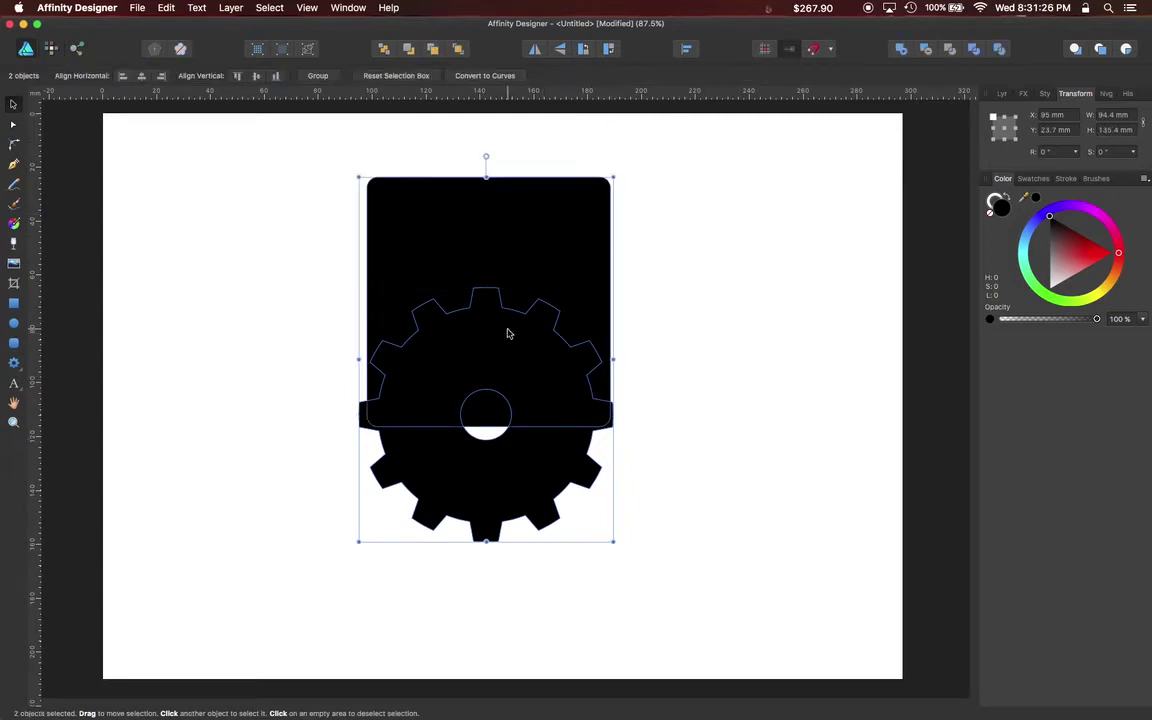
left_click(686, 52)
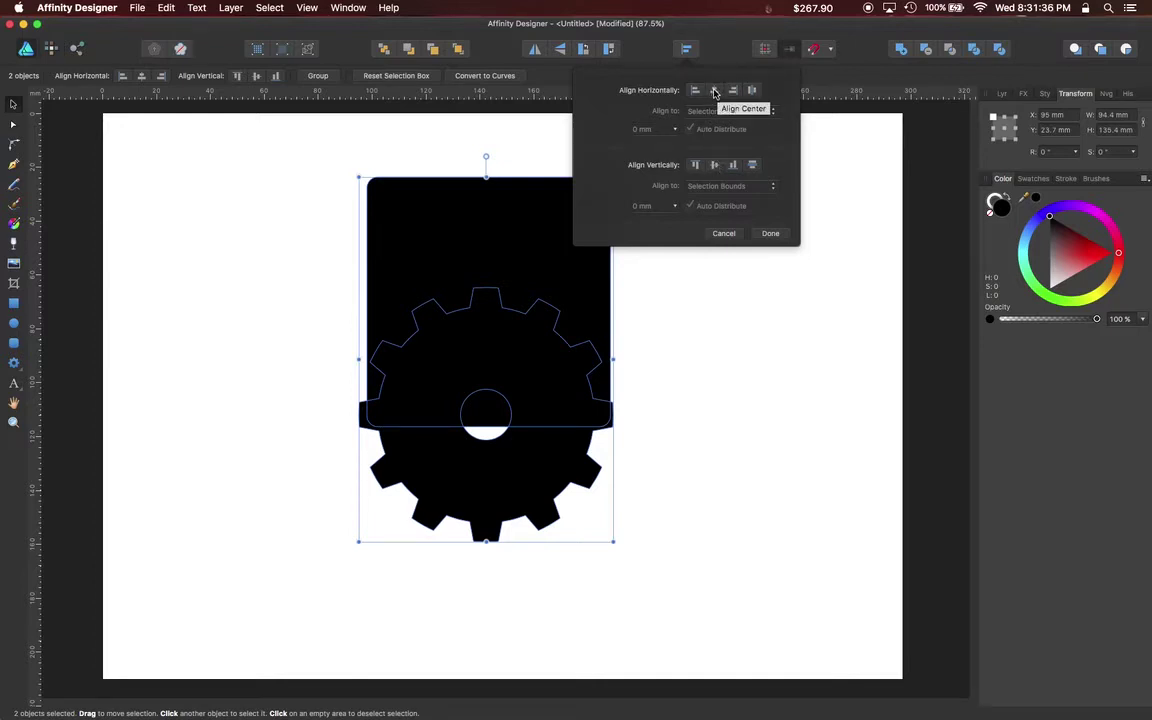
left_click(714, 92)
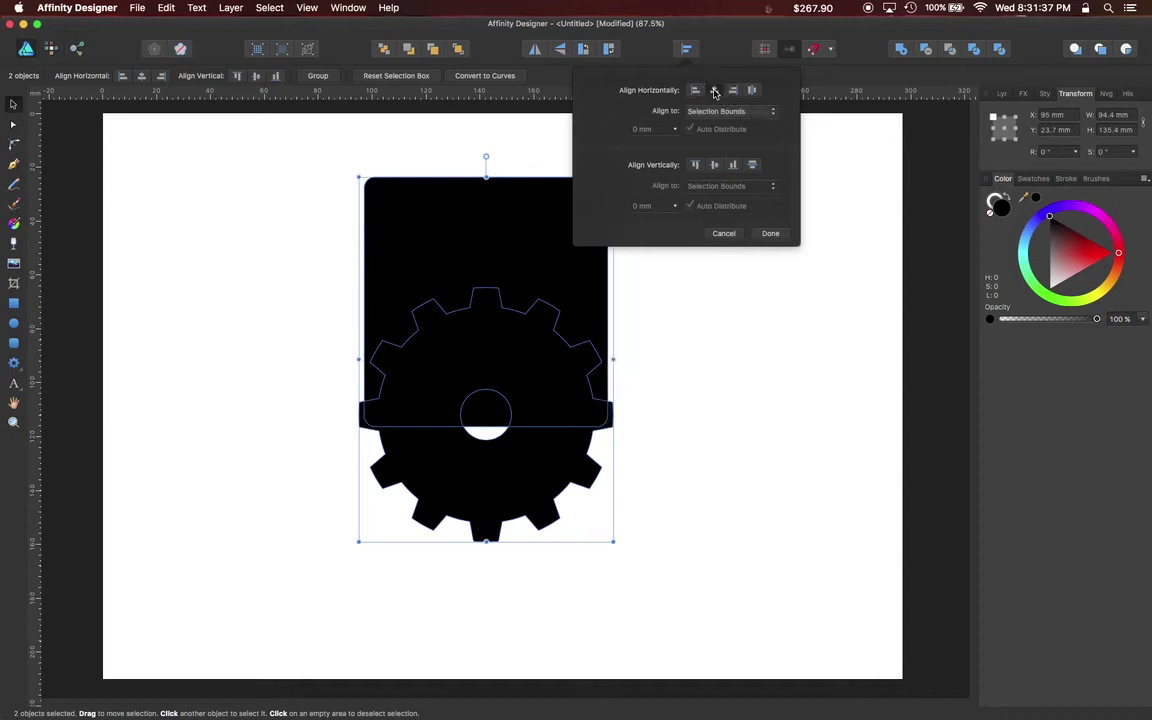
left_click(681, 399)
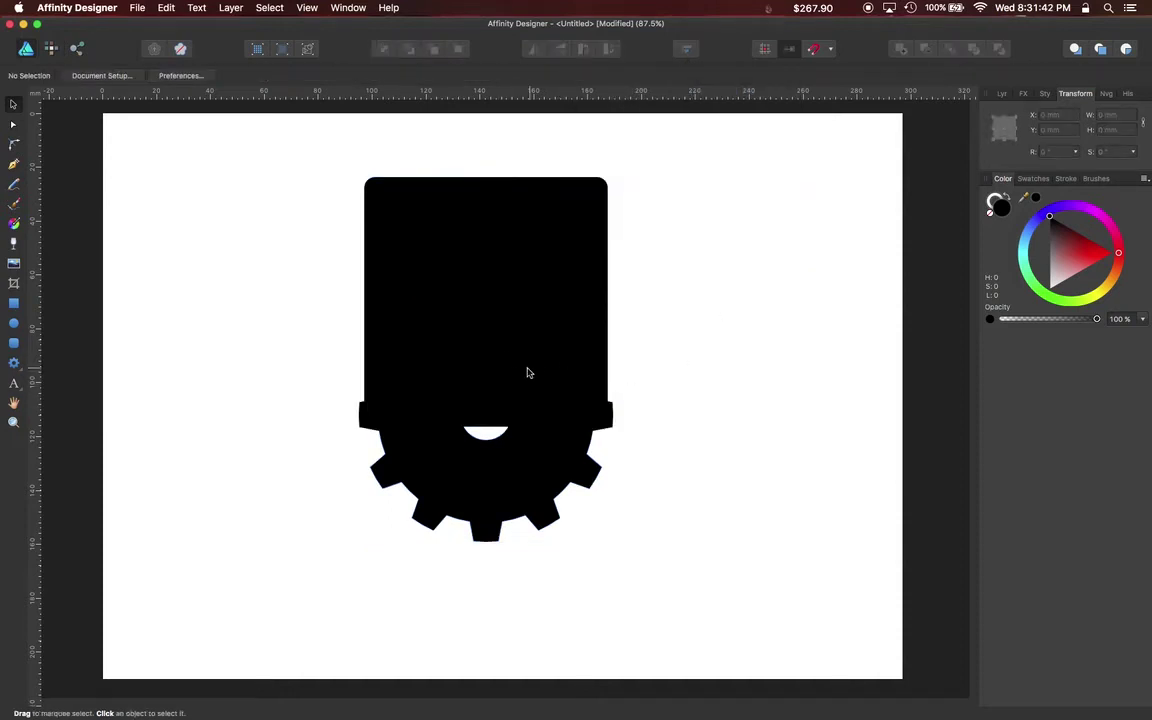
Subtract the cog from the rounded rectangle, then undo the result
left_click(405, 245)
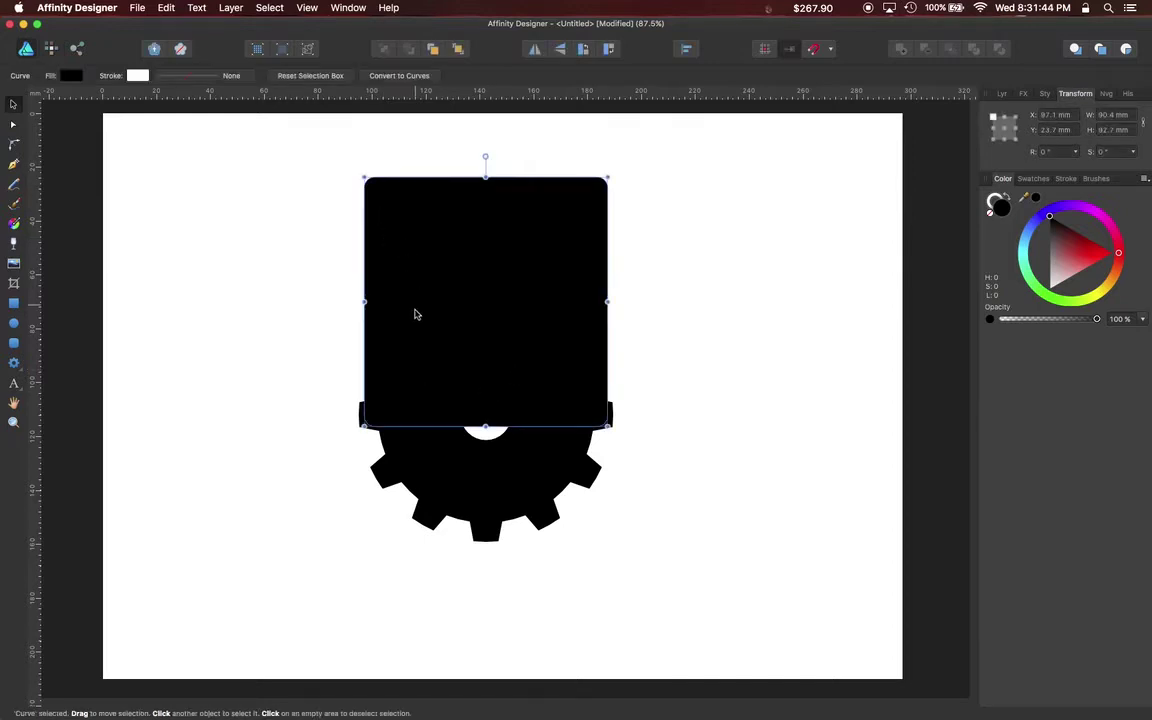
left_click(432, 434, "shift")
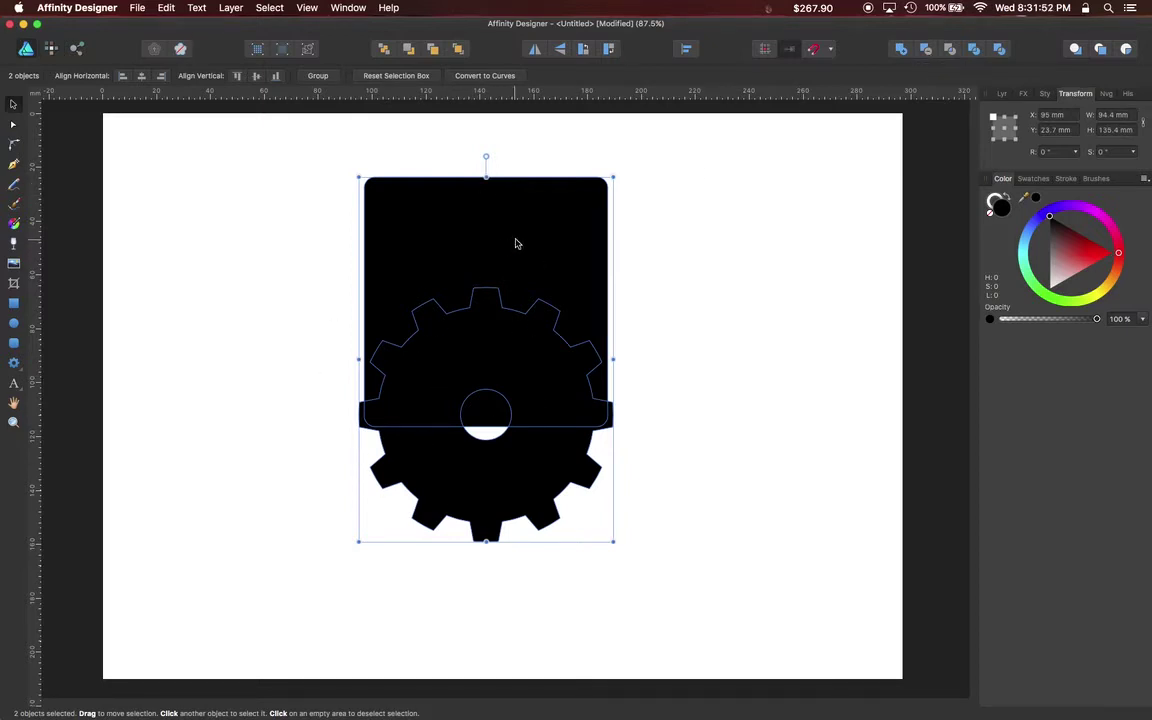
left_click(923, 49)
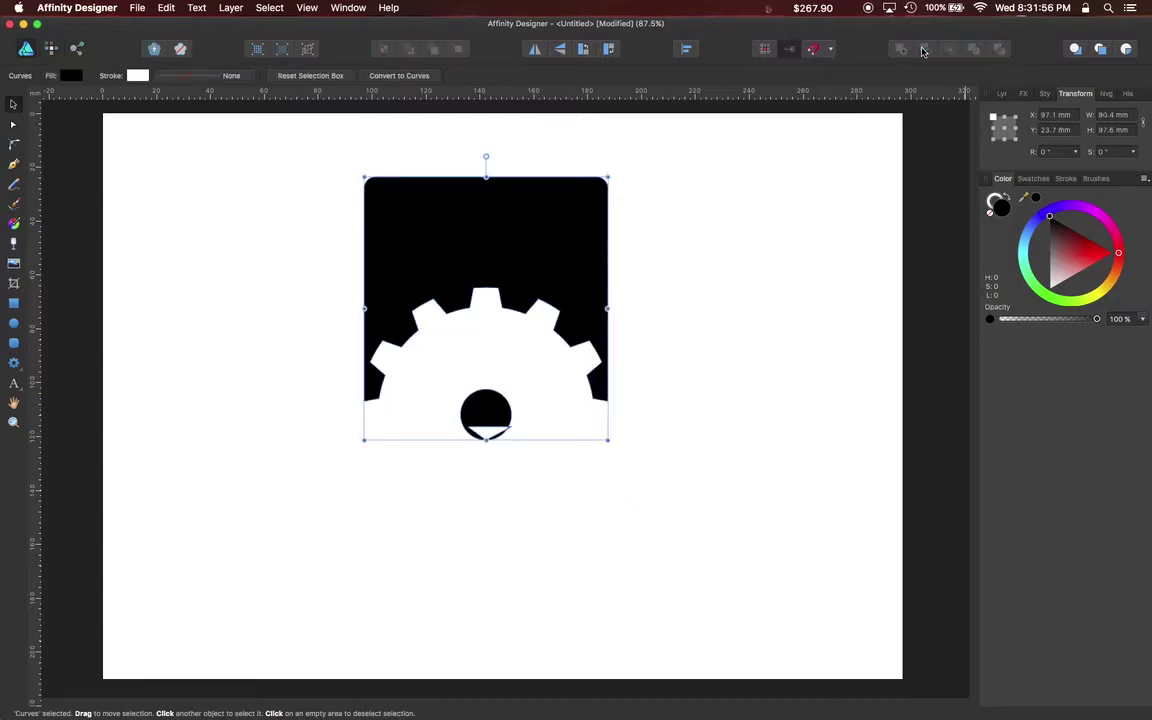
key("super+z")
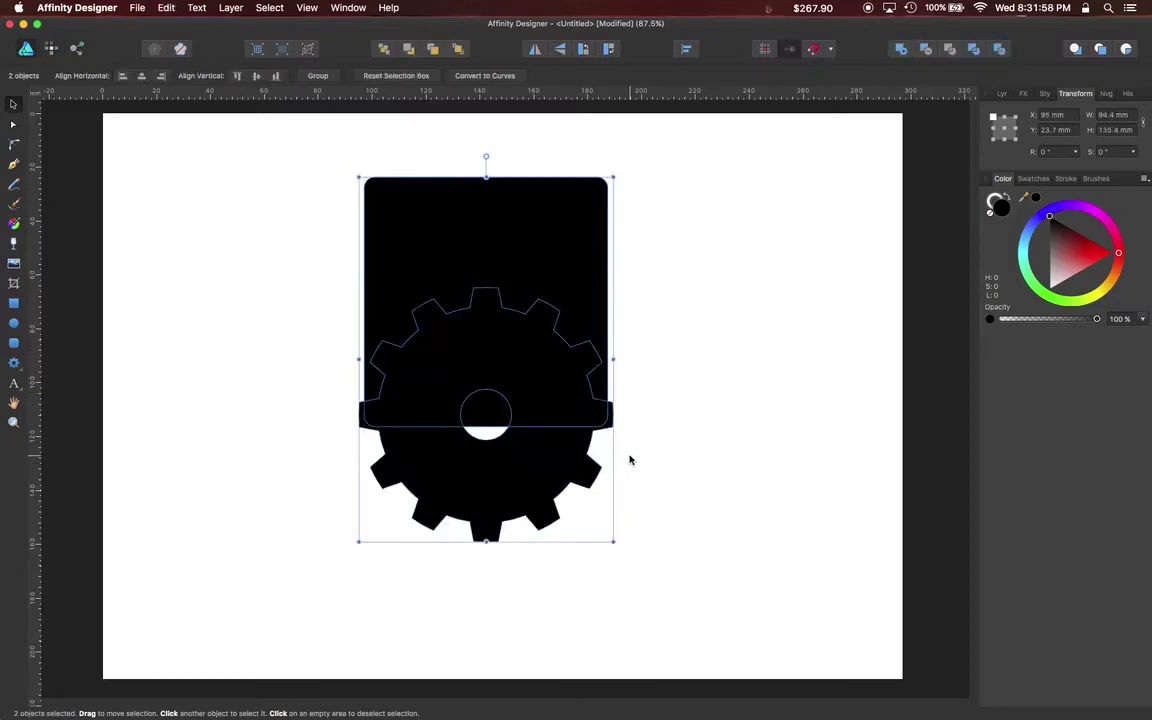
Lower the cog slightly and subtract it again, leaving a half-gear cutout along the bottom
left_click(630, 458)
left_click_drag(571, 458, 570, 466)
left_click(568, 254, "shift")
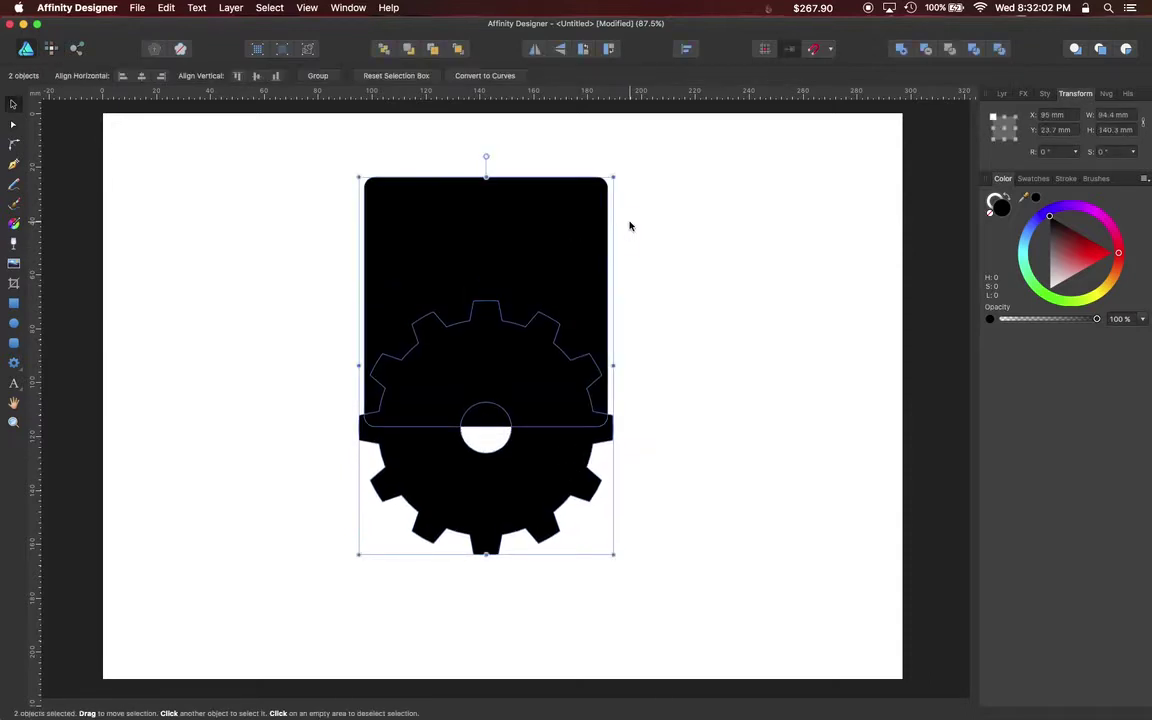
left_click(925, 52)
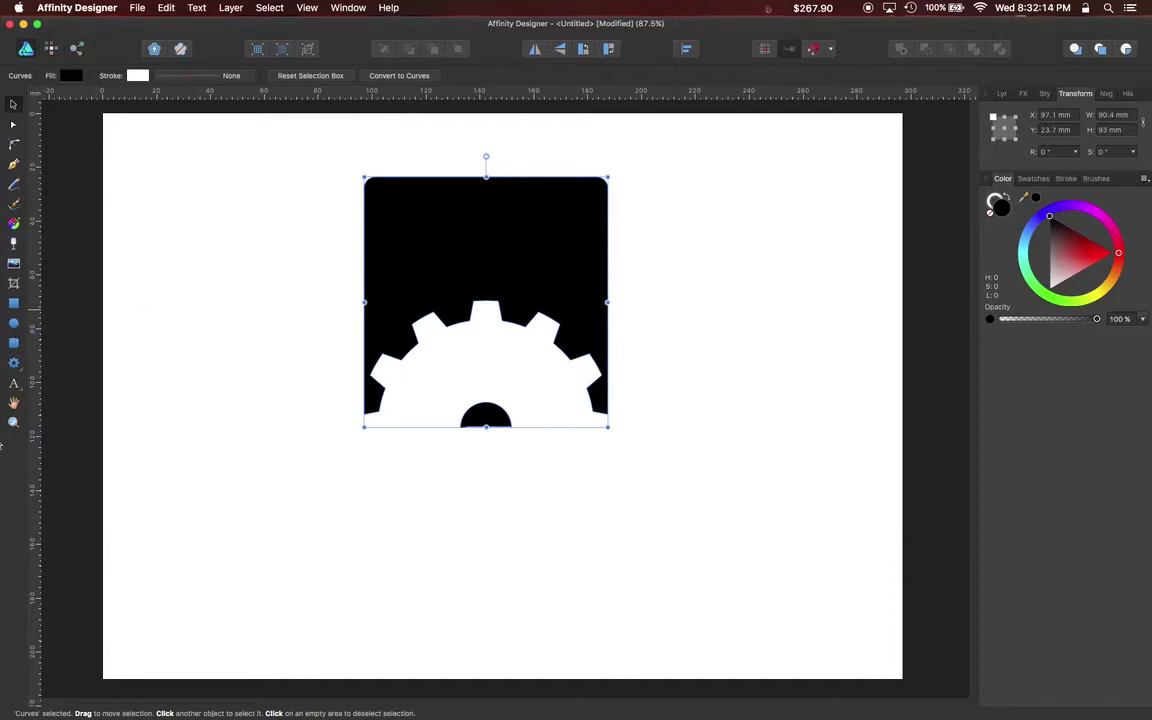
Add the artistic text 'Gear Head' below the shape
left_click(14, 385)
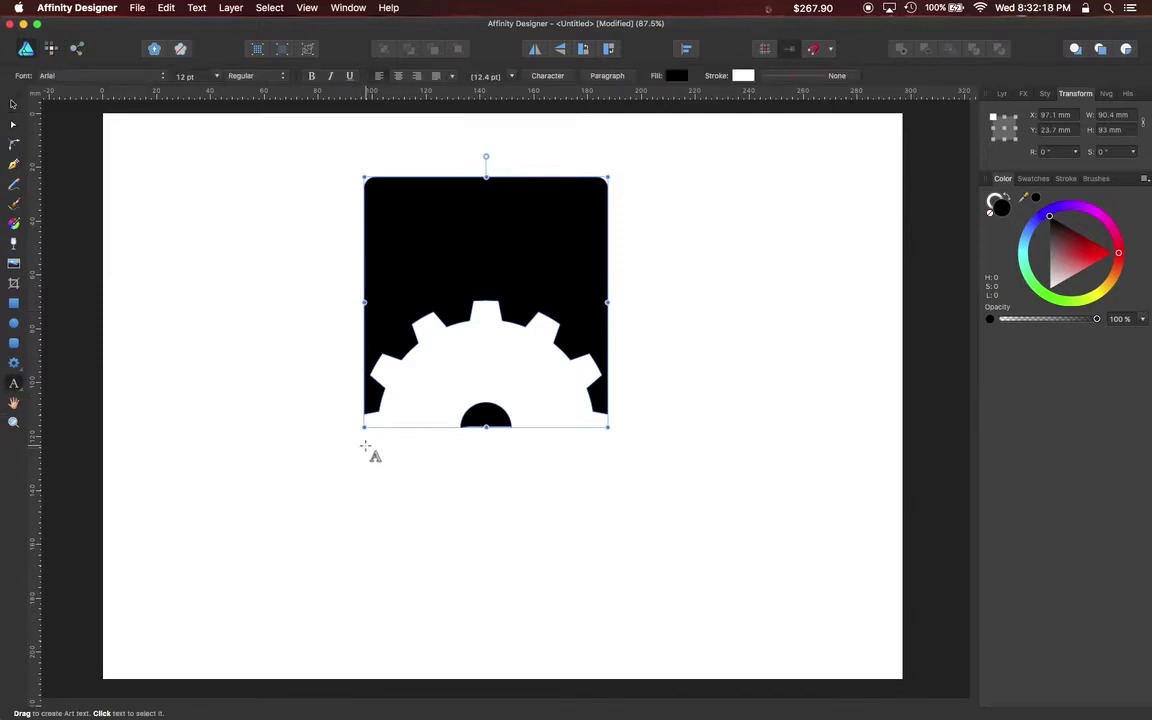
left_click(366, 447)
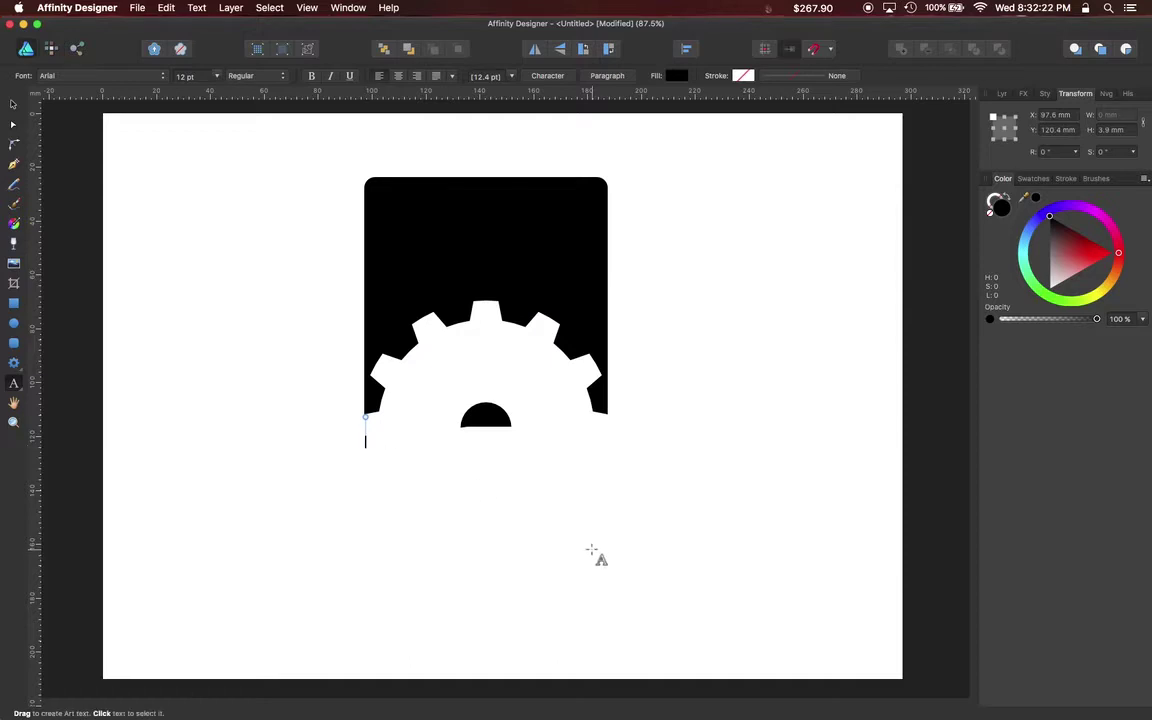
type("Gea")
key("BackSpace")
type("ar")
type(" Head")
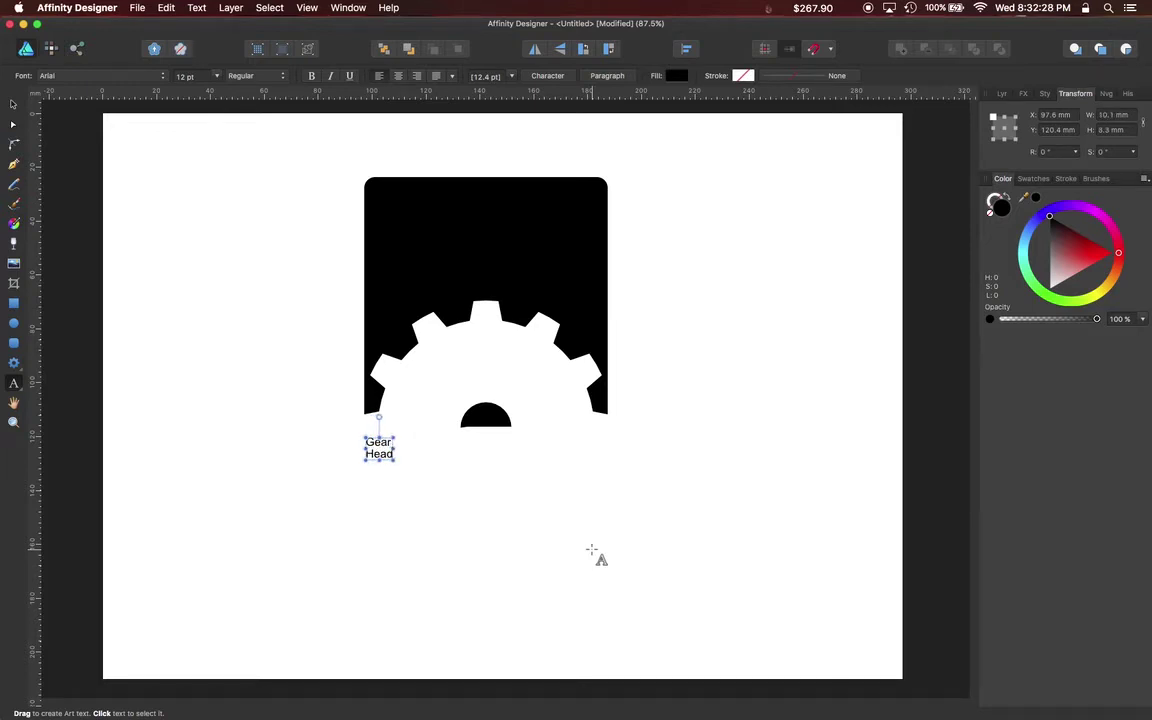
Resize the text to 200 pt, then 150 pt, shift it left, and scale it to 102.4 pt
left_click(13, 103)
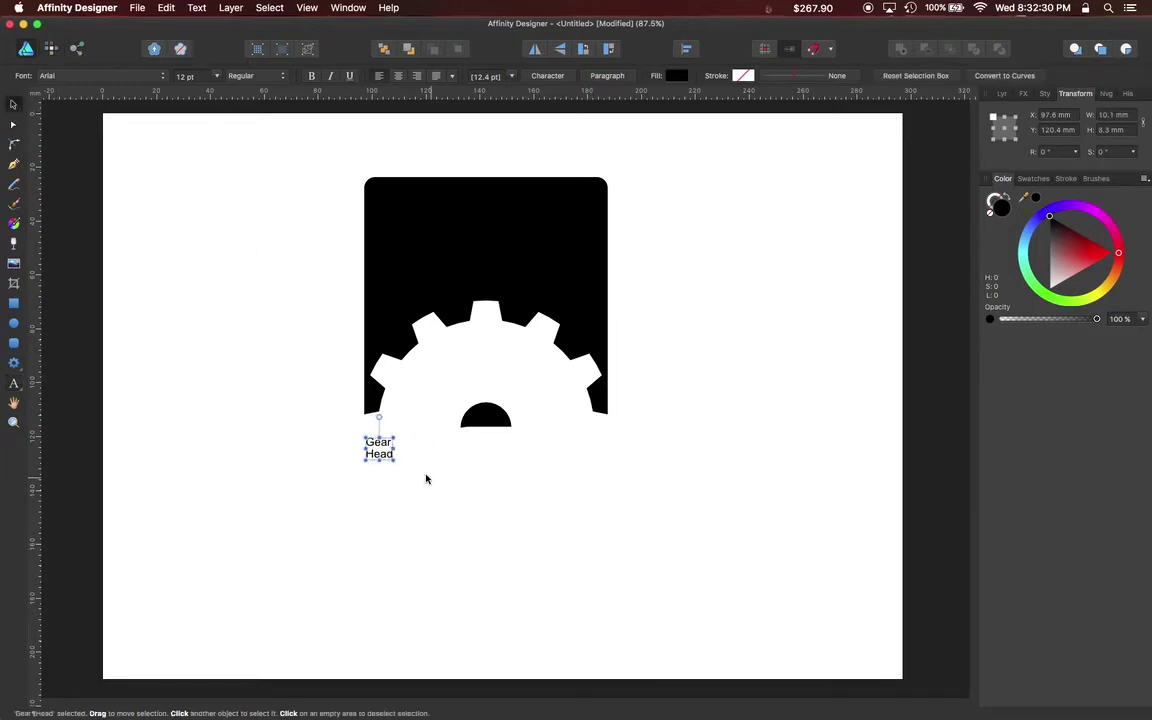
left_click_drag(393, 460, 509, 513)
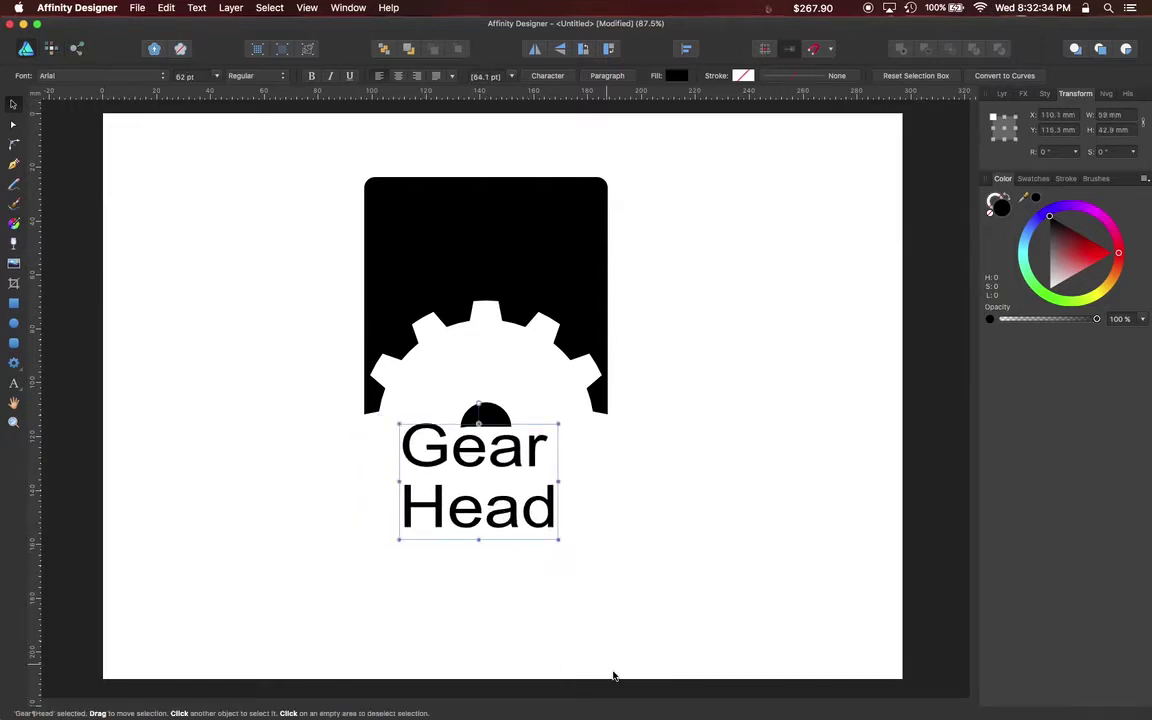
left_click(186, 77)
type("200")
key("Return")
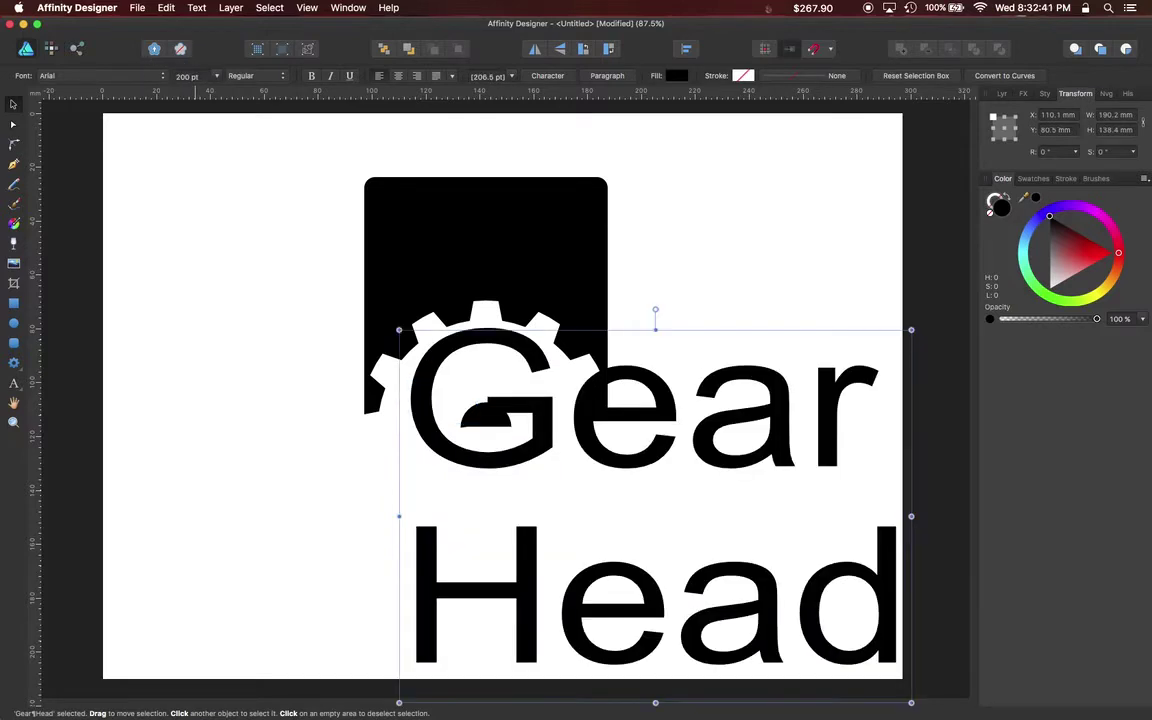
left_click(189, 77)
type("10")
key("Return")
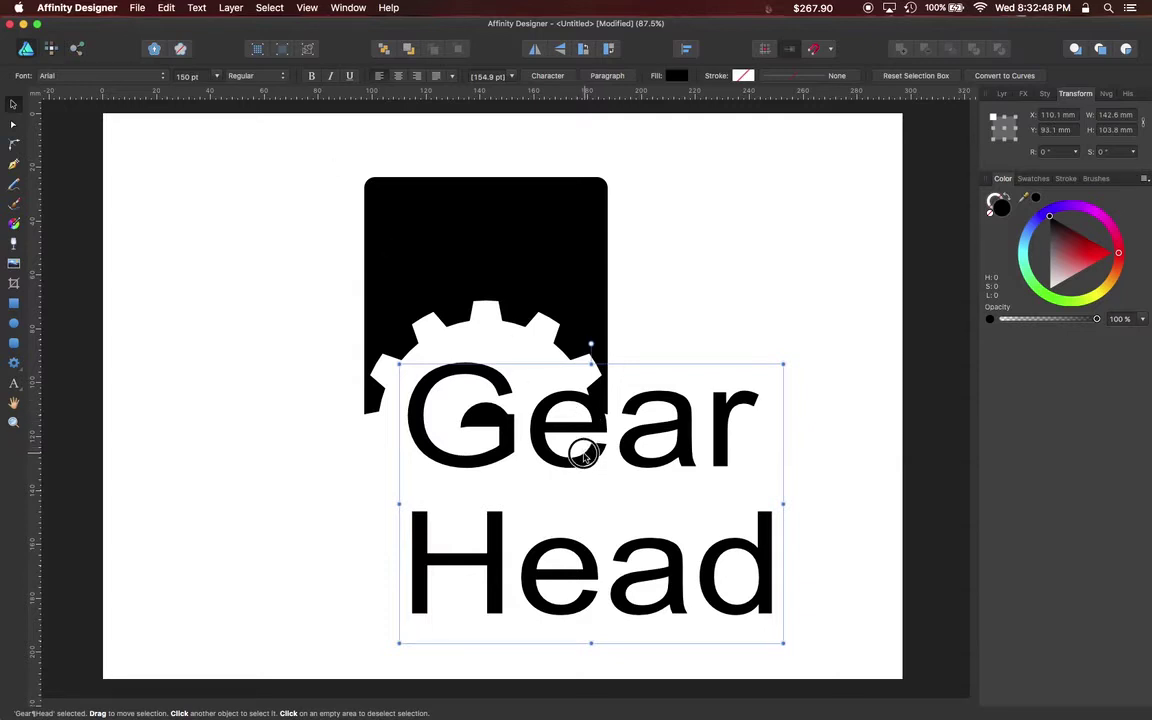
left_click_drag(581, 452, 534, 455)
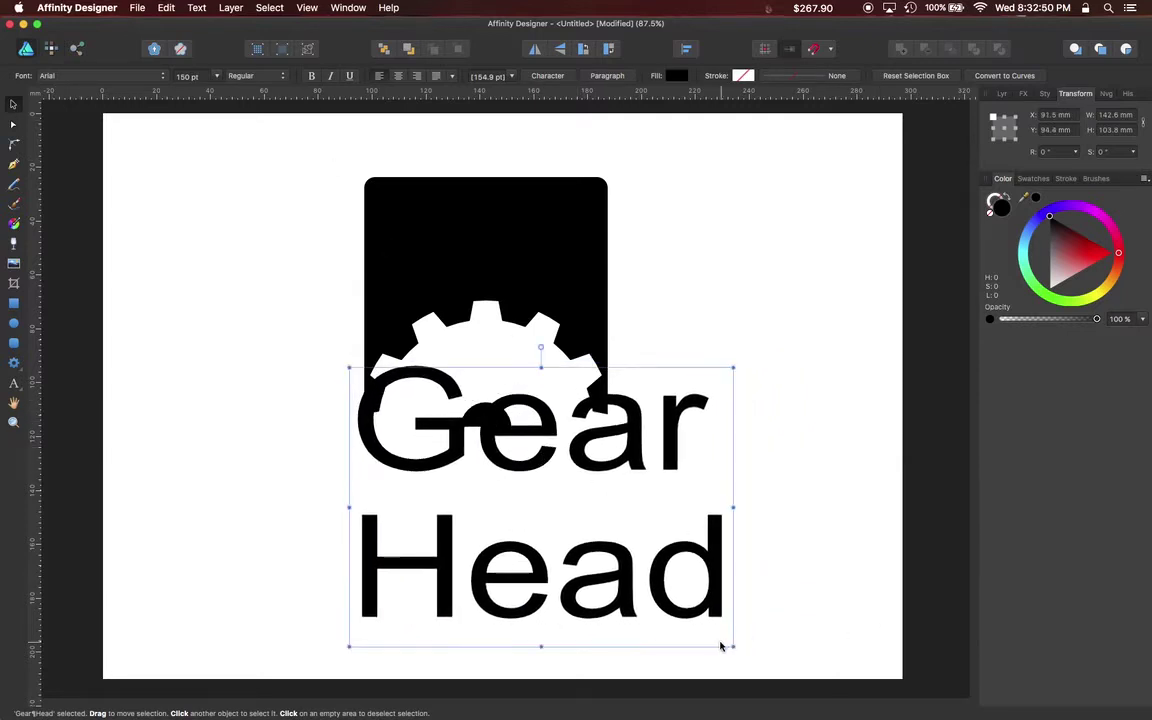
left_click_drag(733, 646, 594, 579)
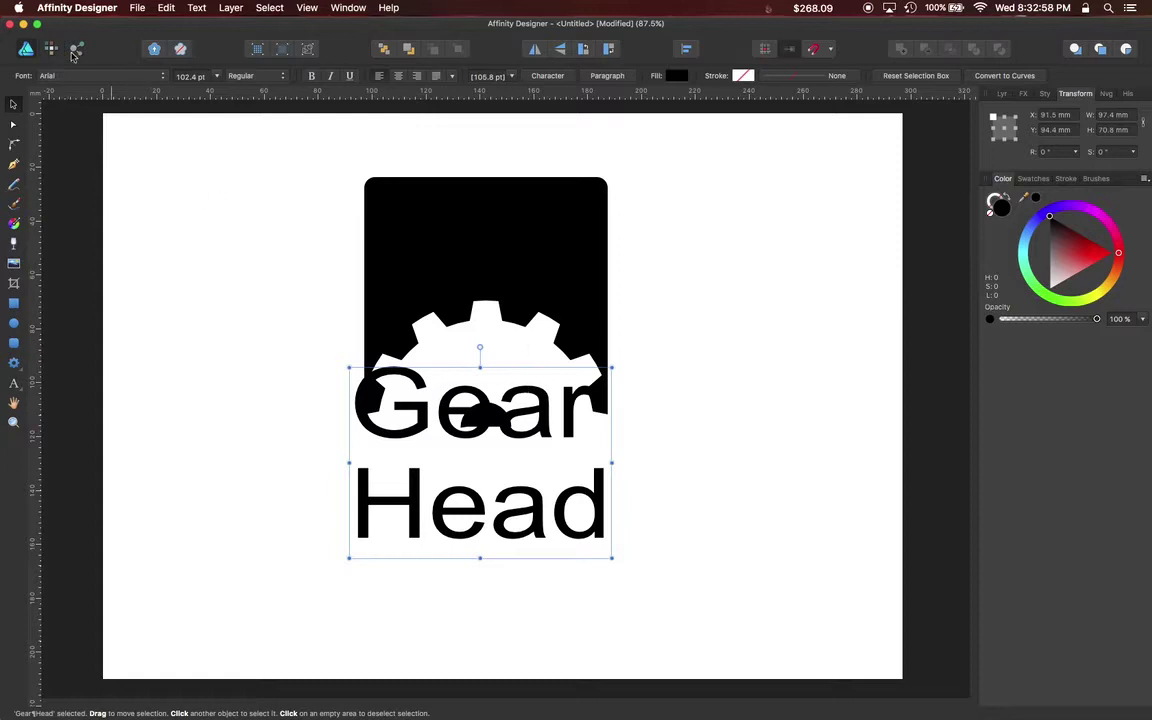
Change the Gear Head text's font to HeadLineA
left_click(83, 78)
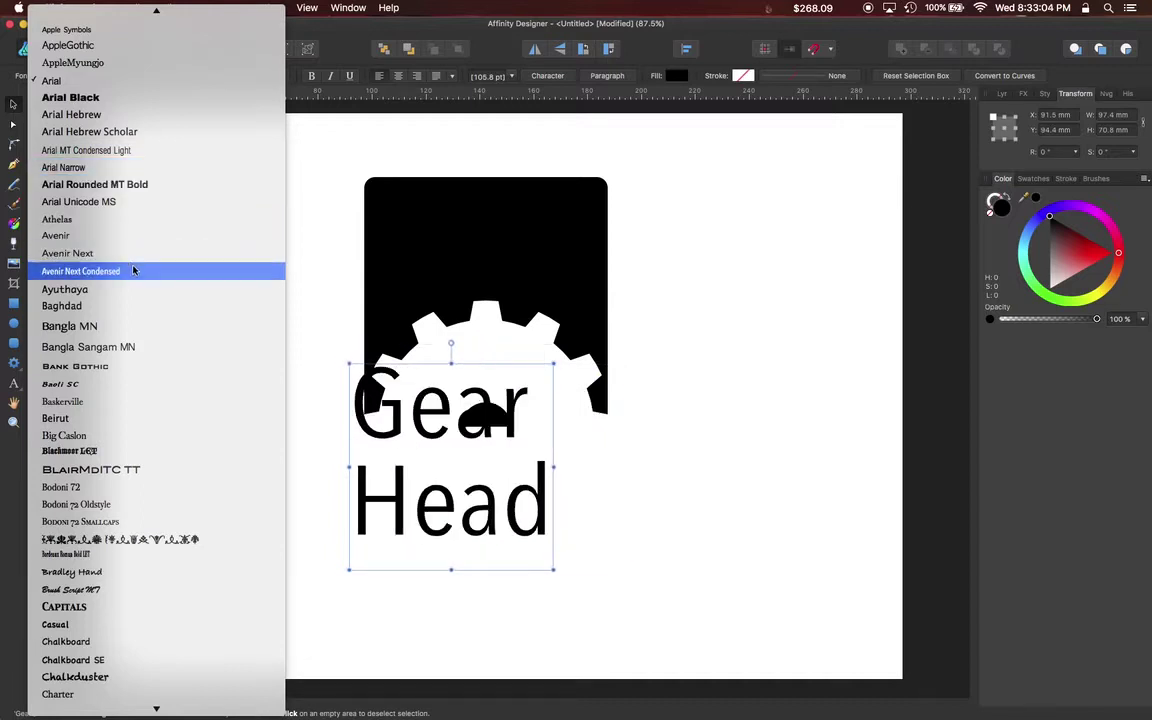
scroll(136, 313, "down", 5)
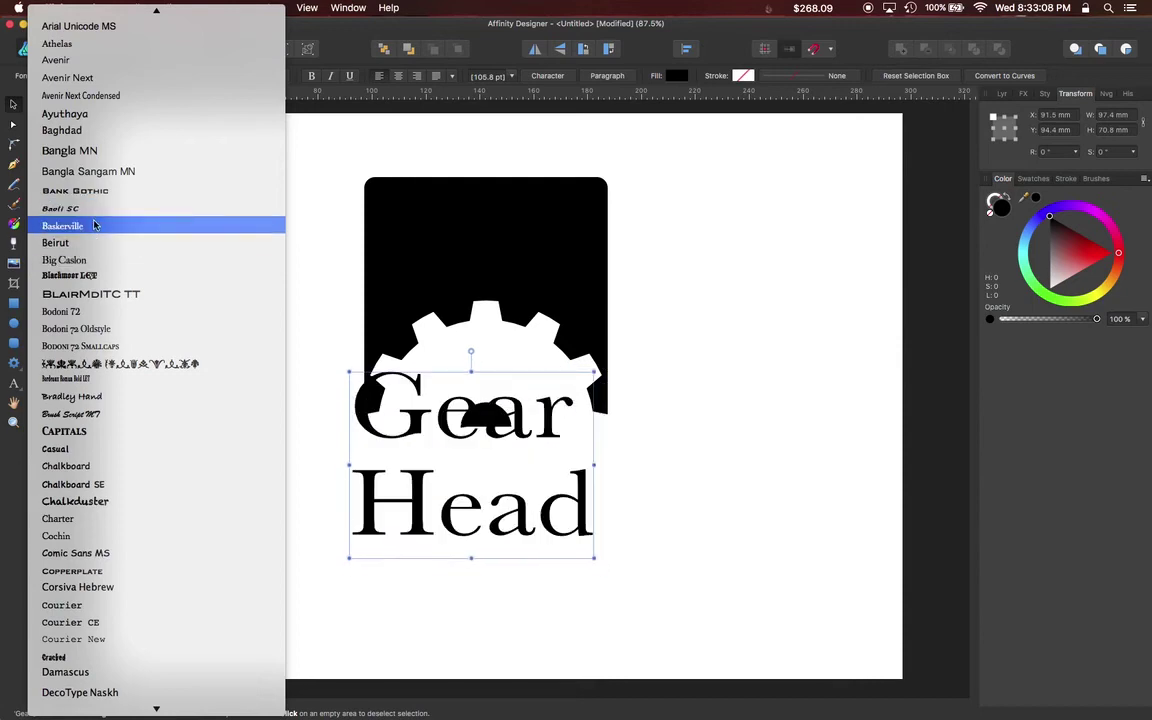
scroll(110, 158, "up", 10)
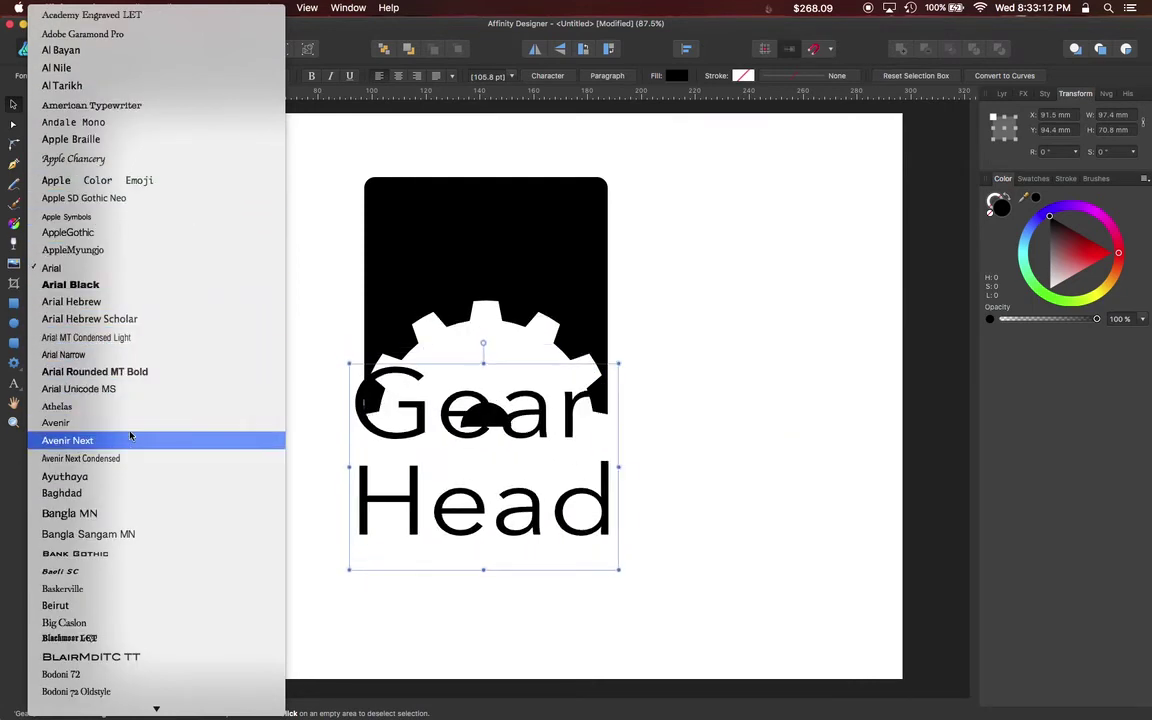
scroll(130, 435, "down", 3)
scroll(130, 435, "down", 5)
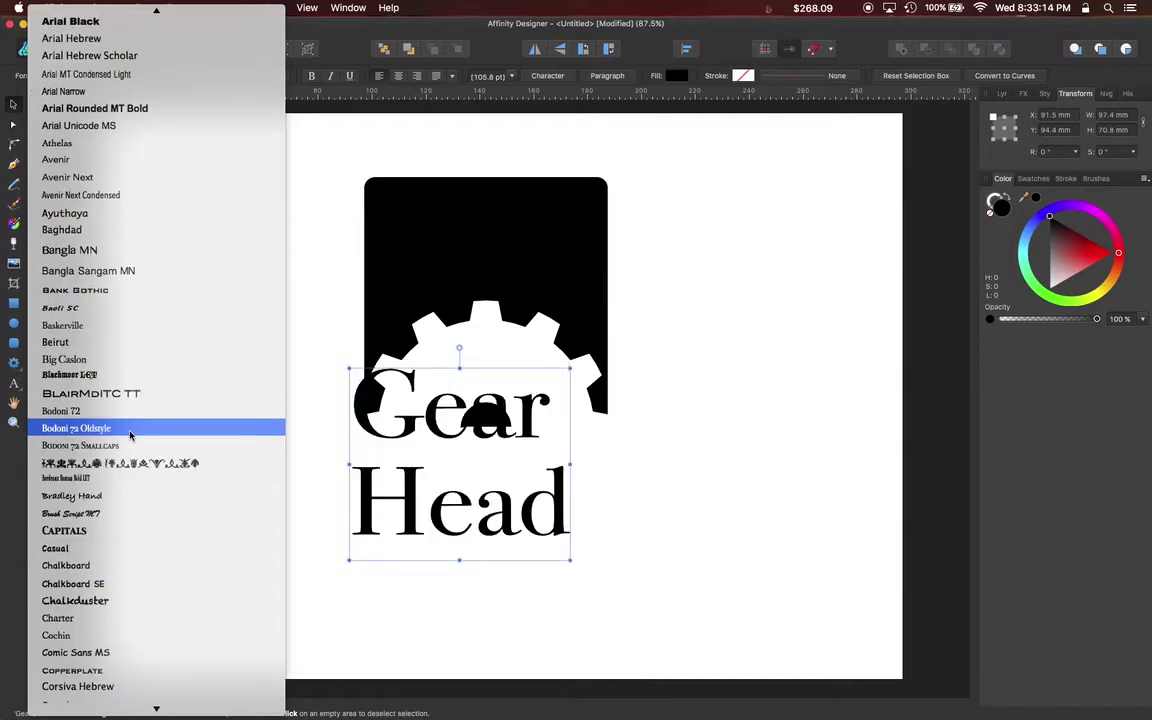
scroll(130, 435, "down", 3)
scroll(130, 435, "down", 3)
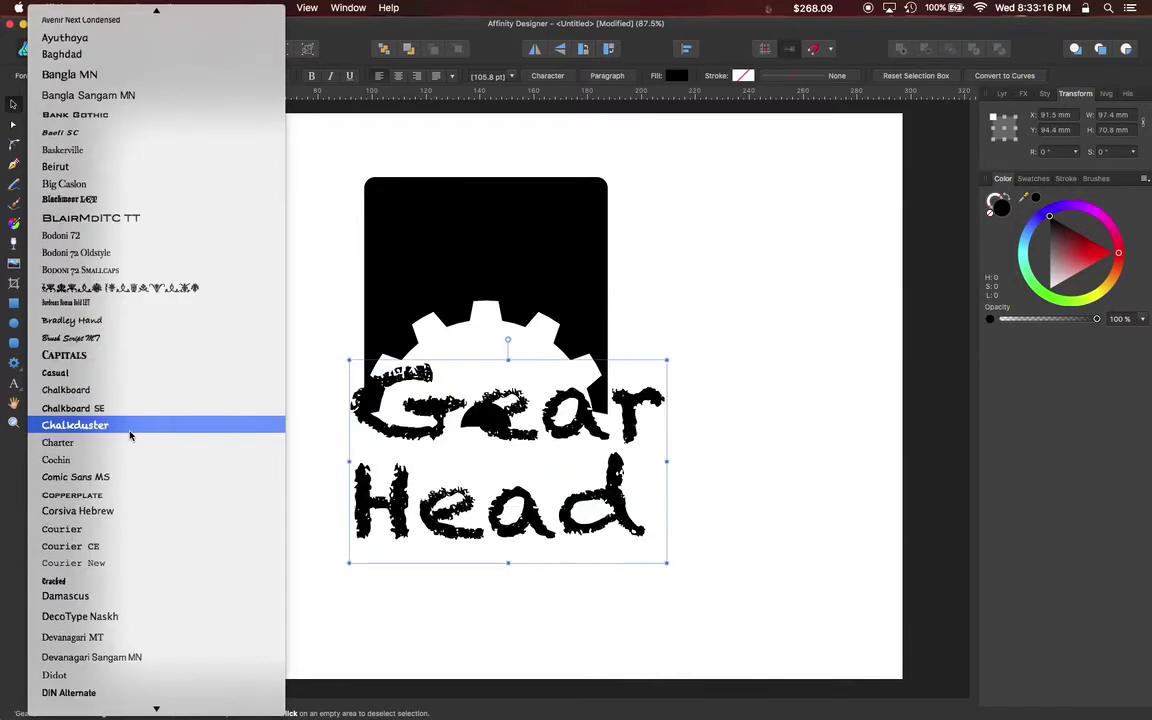
scroll(130, 435, "down", 9)
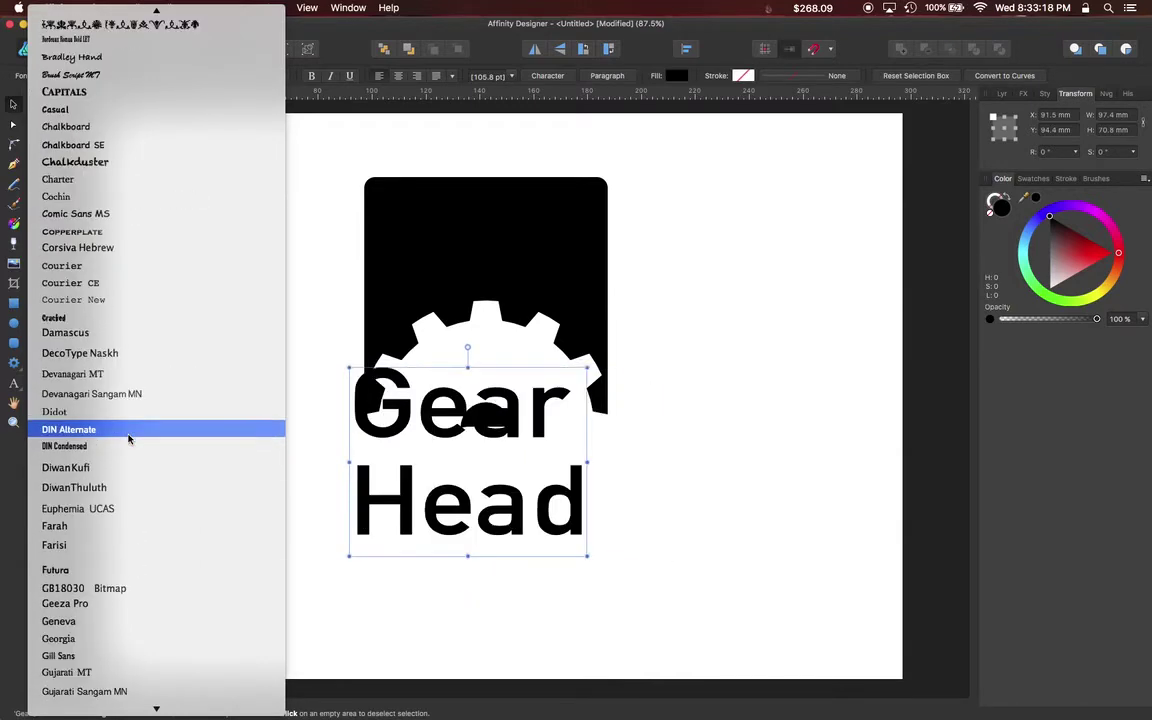
scroll(128, 438, "down", 6)
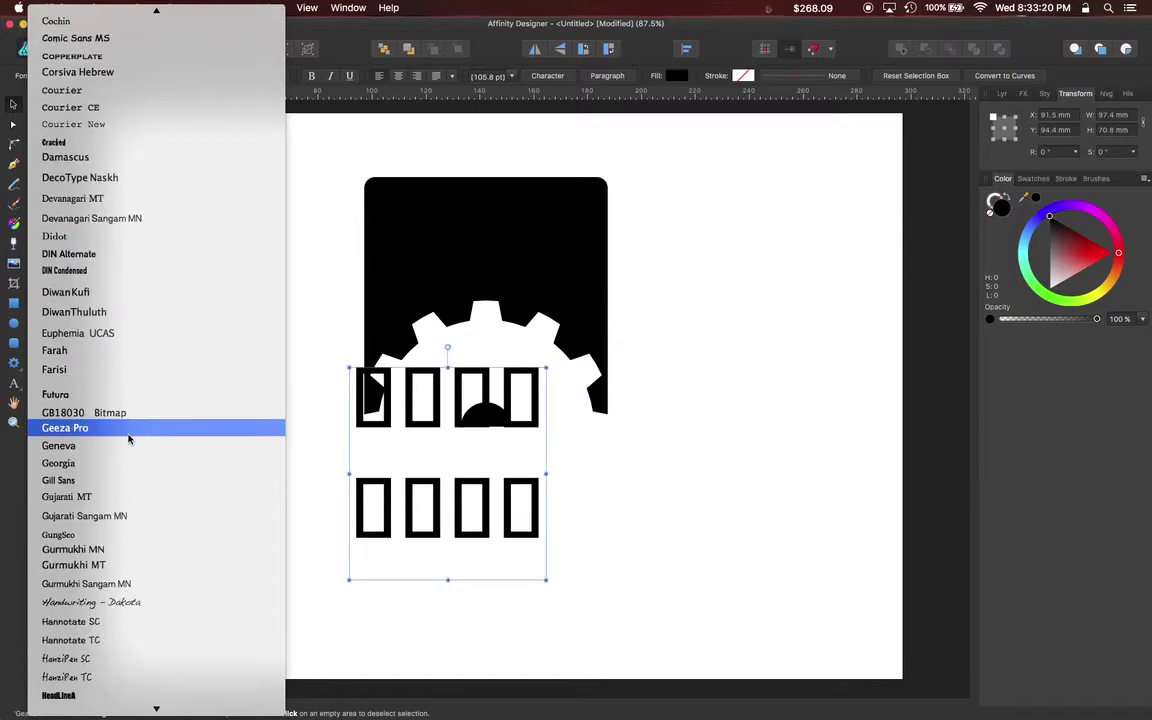
scroll(128, 440, "down", 6)
left_click(92, 518)
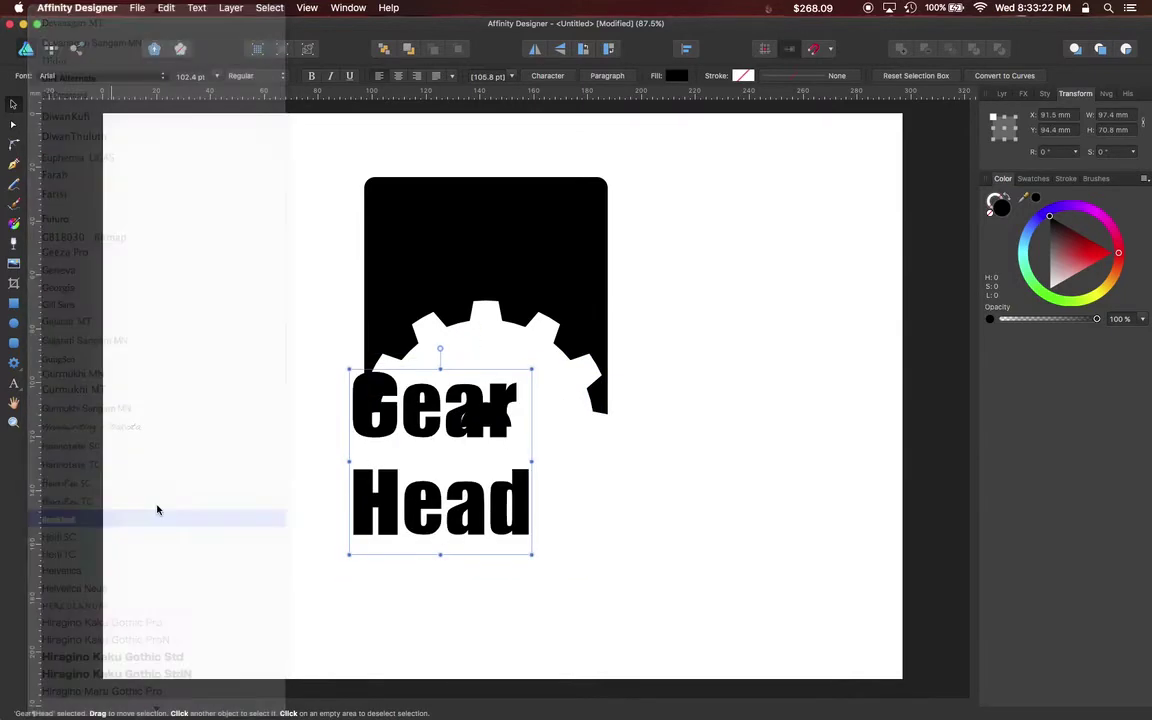
Move the text down so it sits just below the gear cutout
left_click_drag(370, 447, 384, 474)
scroll(385, 460, "up", 5)
scroll(711, 424, "down", 5)
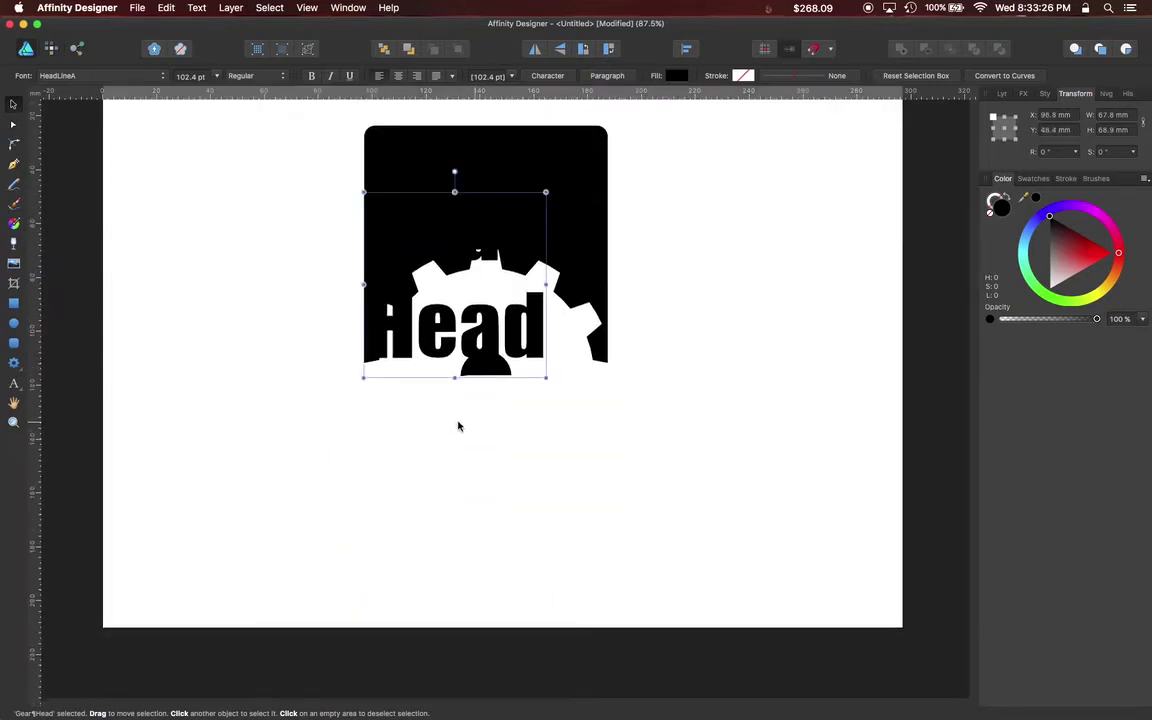
left_click_drag(437, 365, 429, 525)
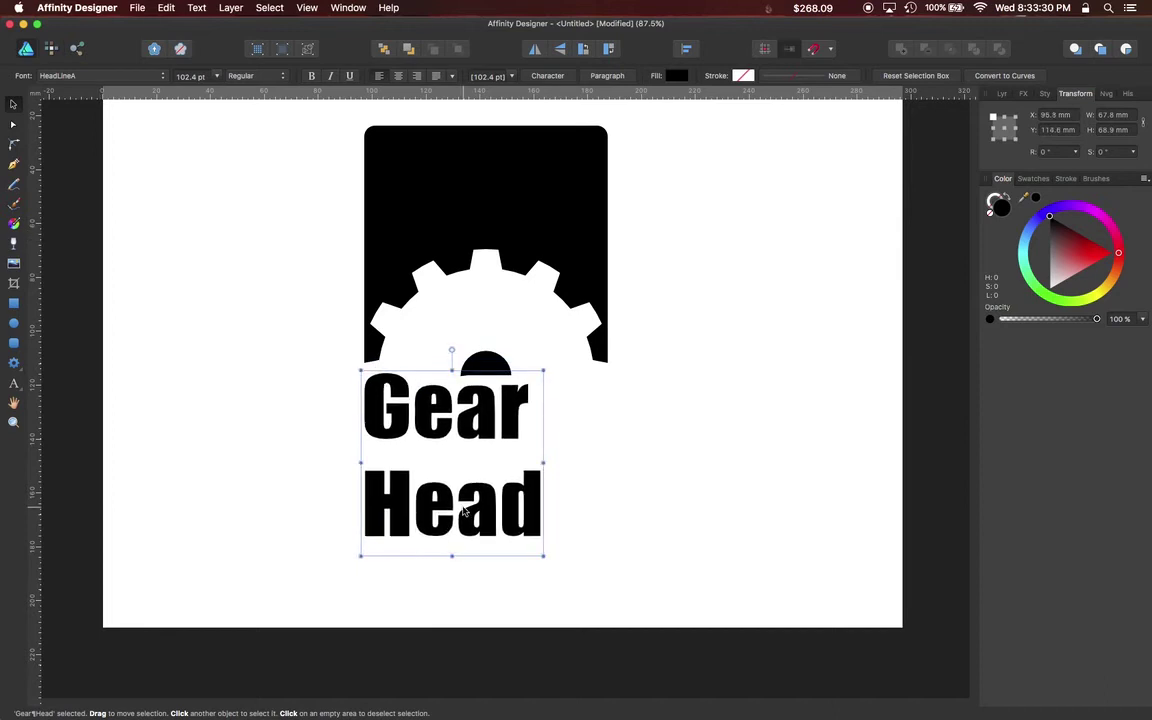
Scale the Gear Head text up to 134.2 pt, about 88.9 × 90.4 mm
left_click_drag(544, 556, 599, 584)
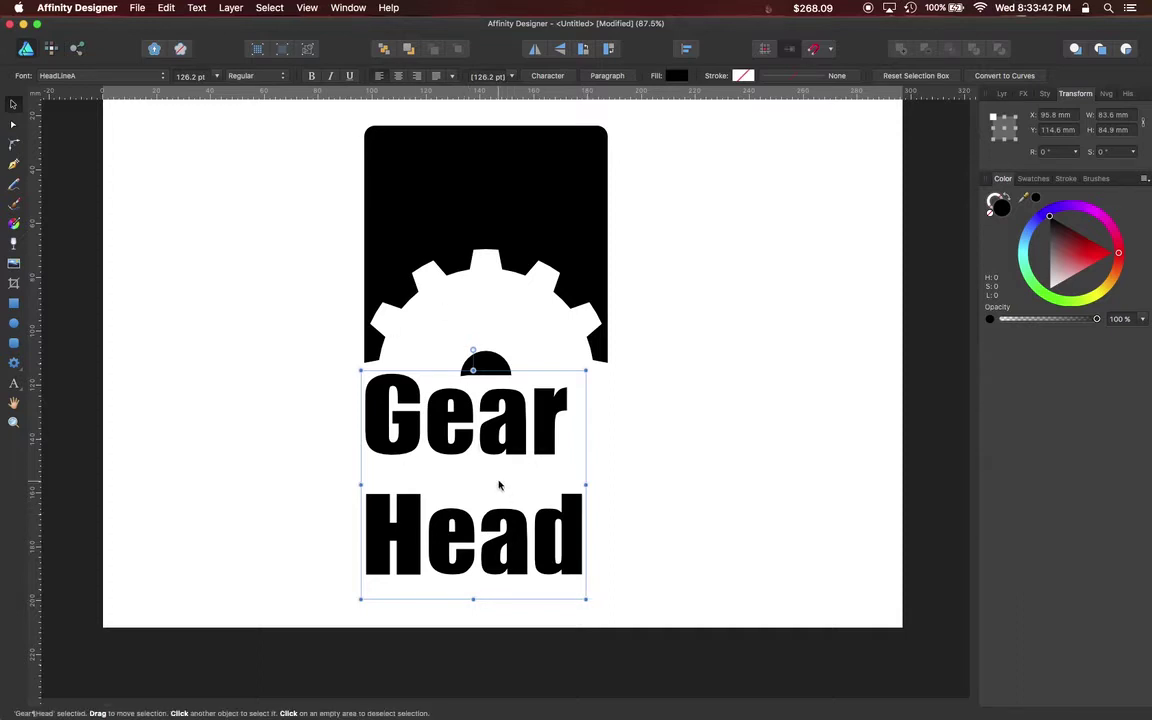
left_click_drag(585, 597, 625, 588)
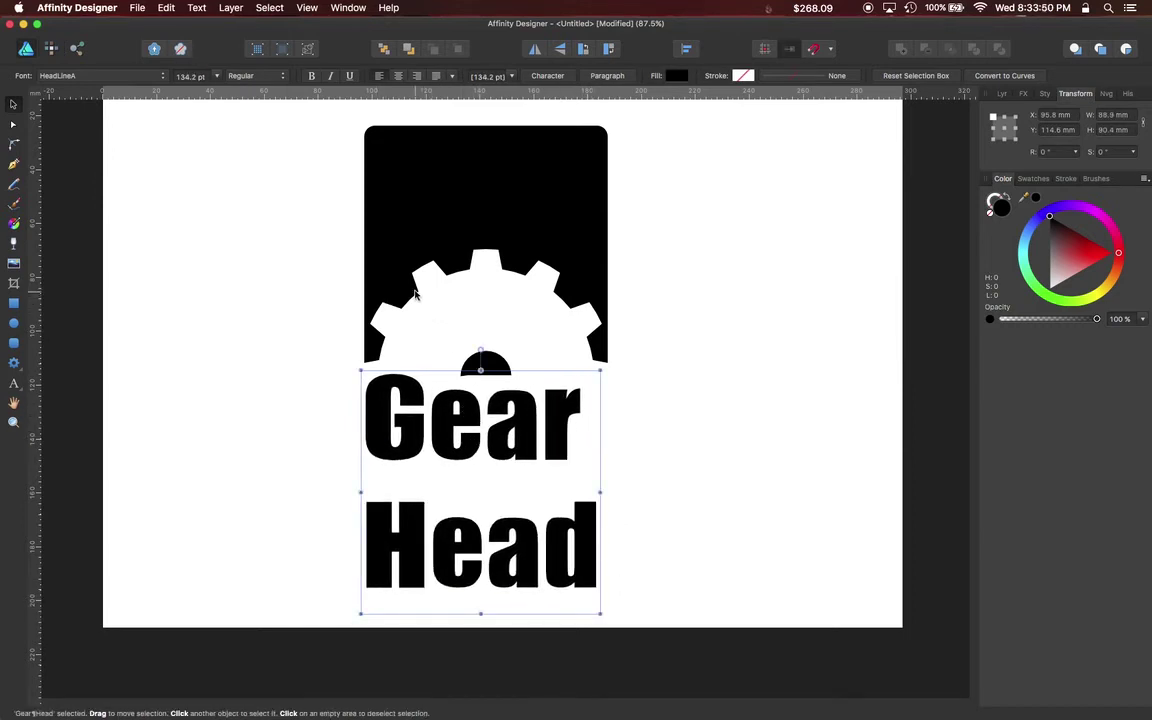
Align the Gear Head text's horizontal centre with the black box, then reselect the text
left_click(373, 256, "shift")
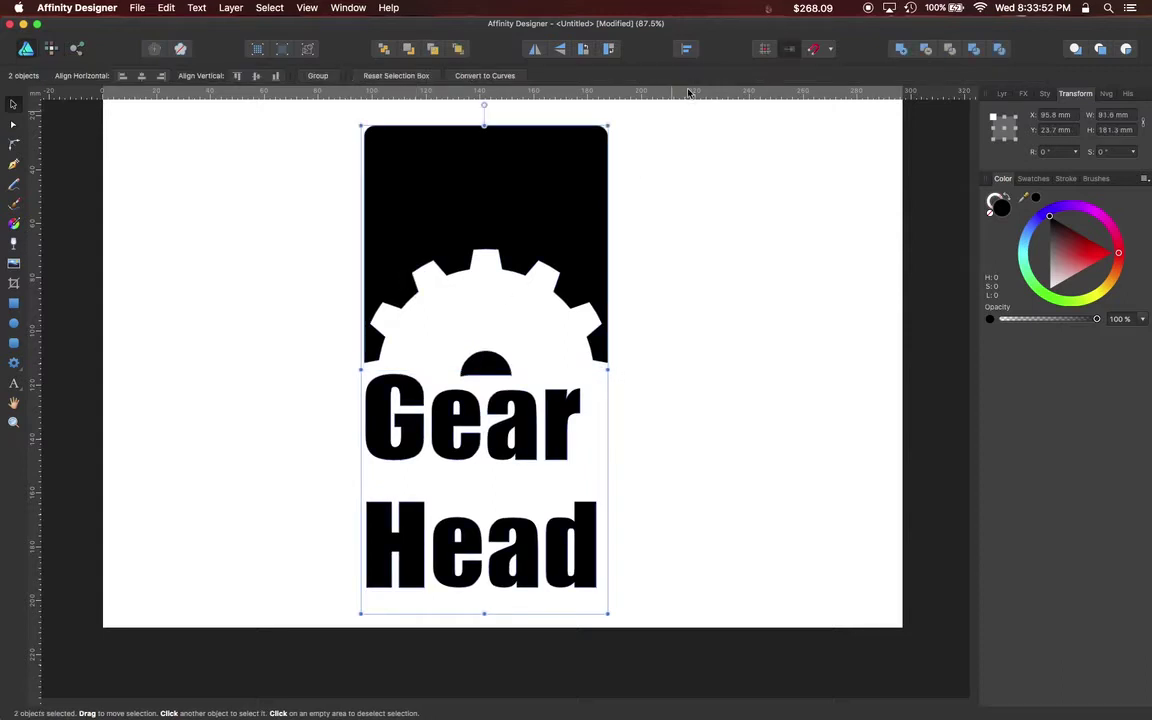
left_click(687, 47)
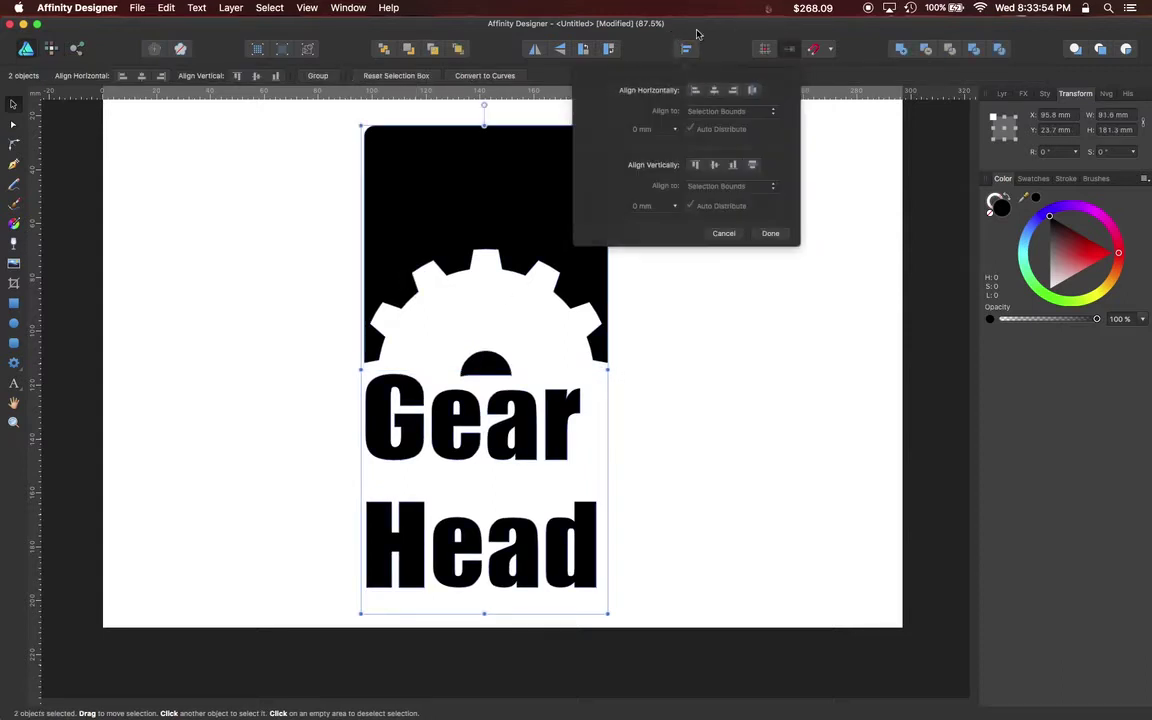
left_click(714, 91)
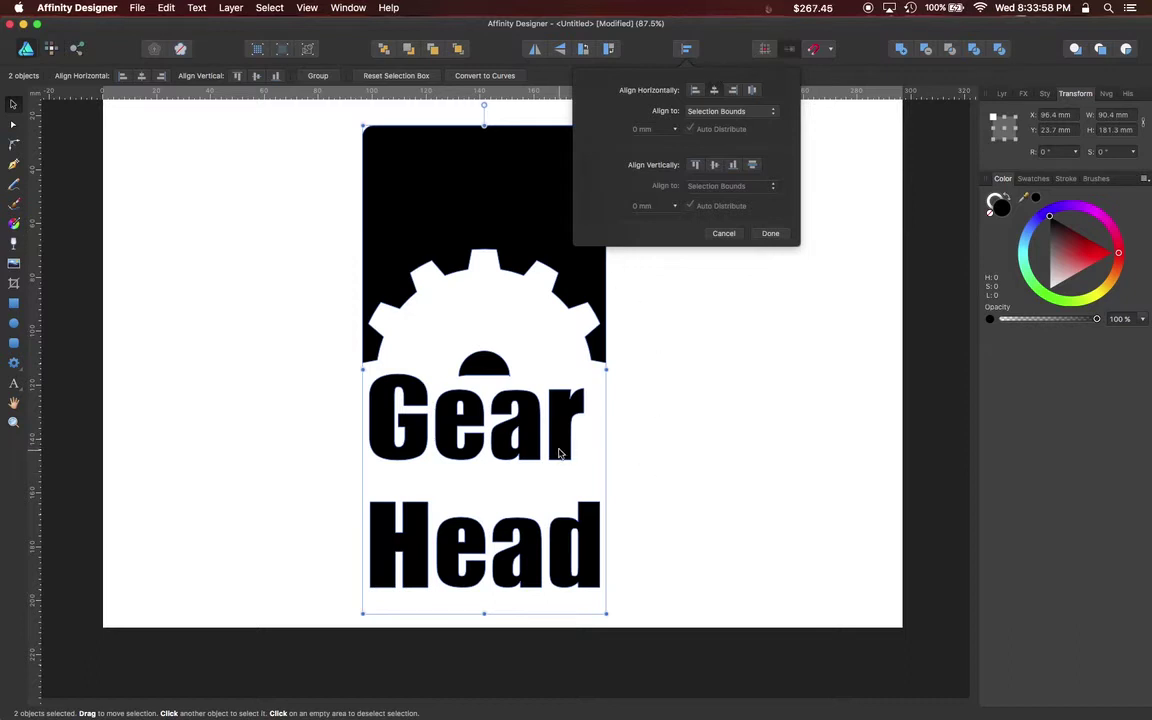
left_click(566, 483)
left_click(494, 428)
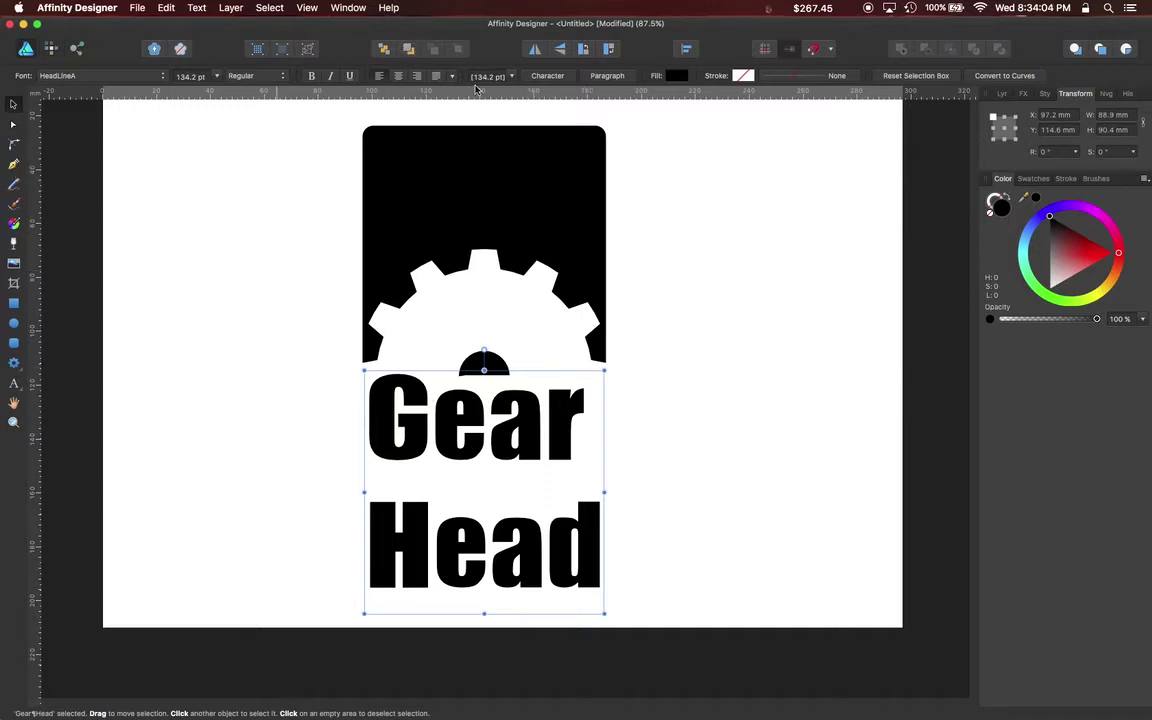
Switch the text's line spacing to an exact value in the Paragraph settings, entering 130
left_click(593, 77)
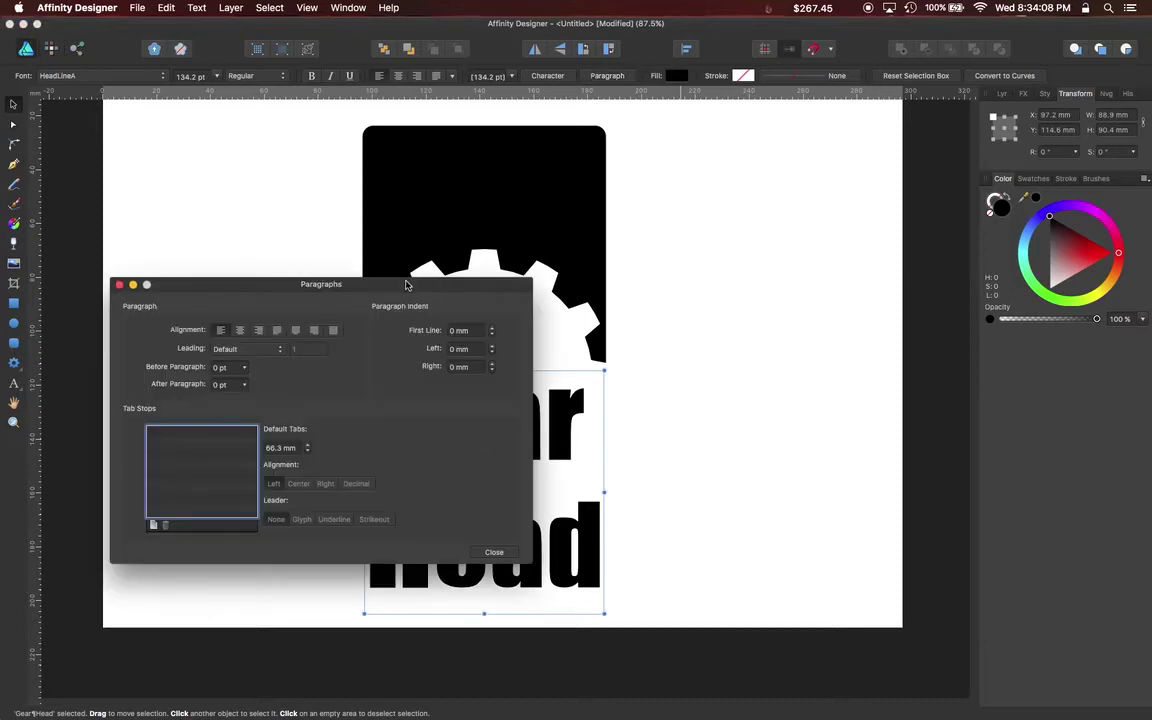
left_click_drag(406, 287, 790, 172)
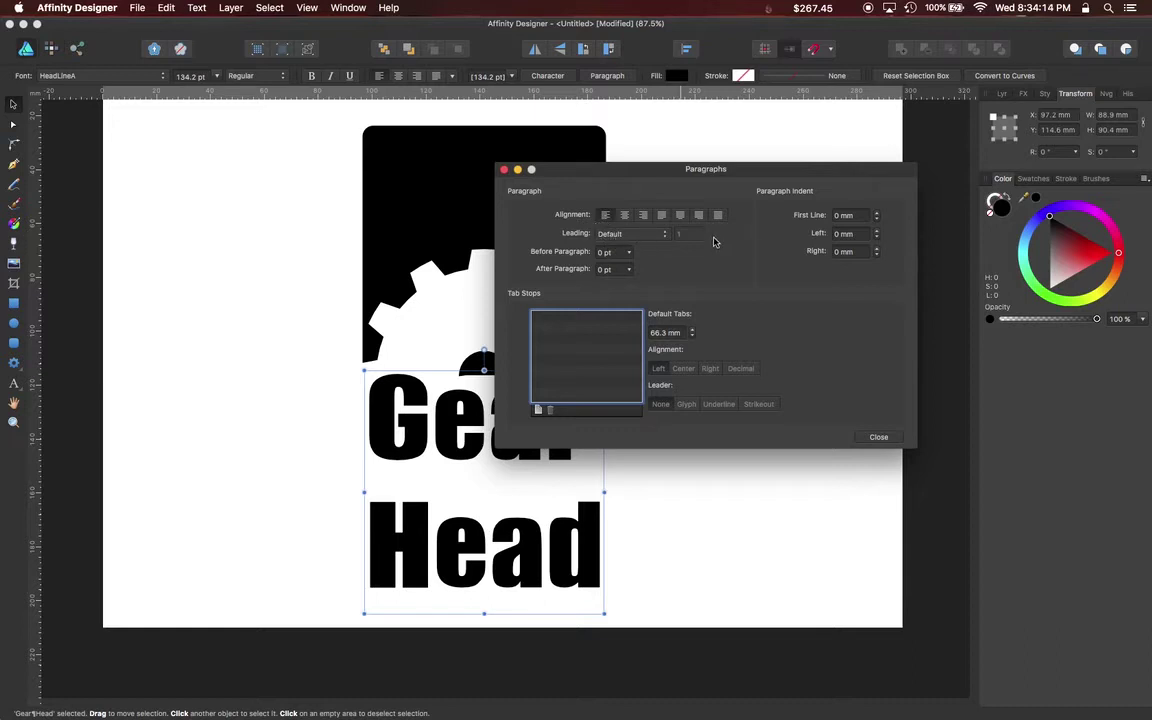
left_click(662, 233)
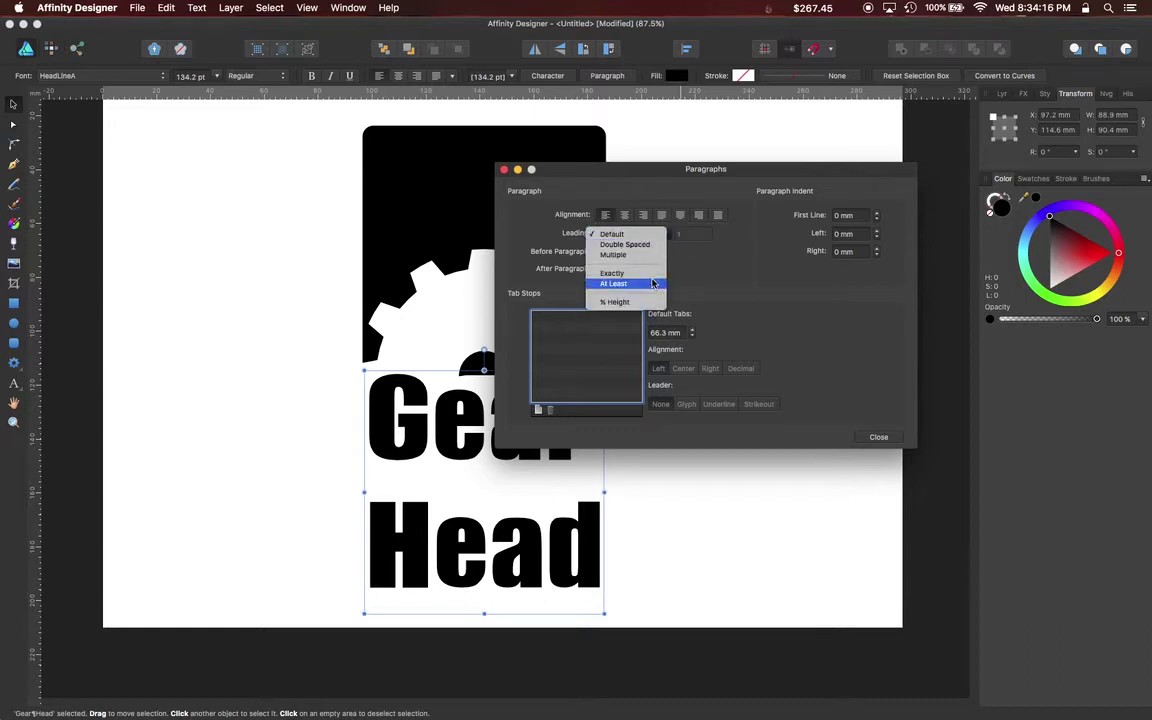
left_click(650, 273)
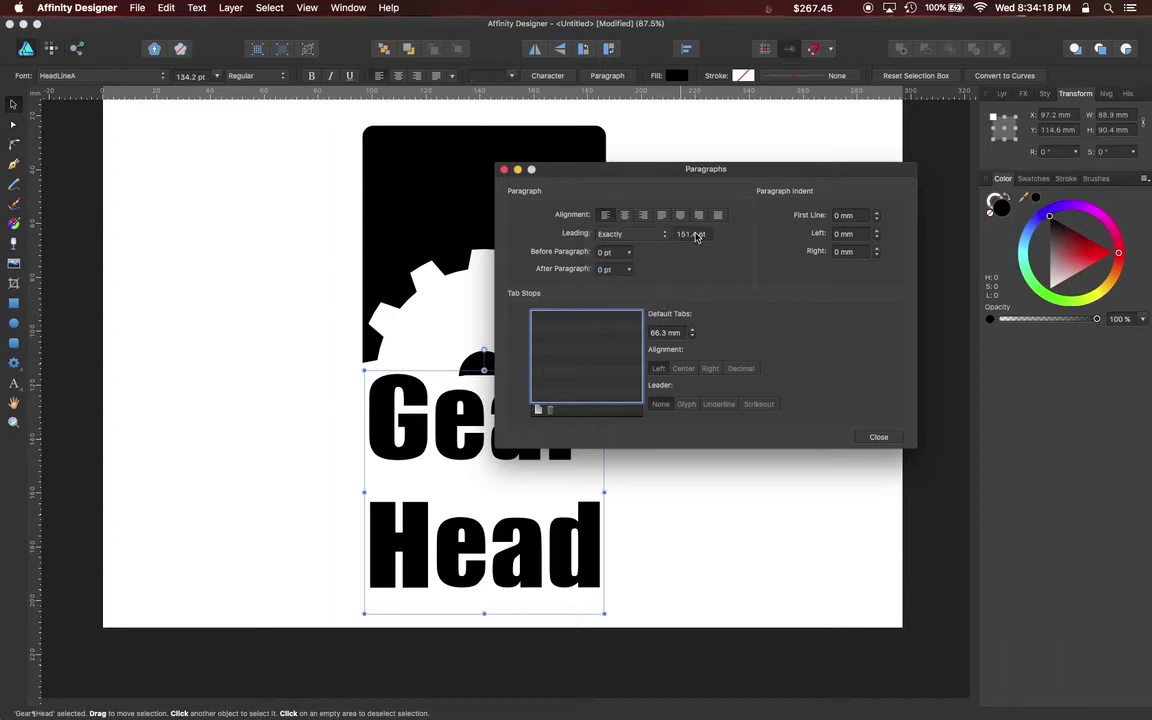
left_click(695, 234)
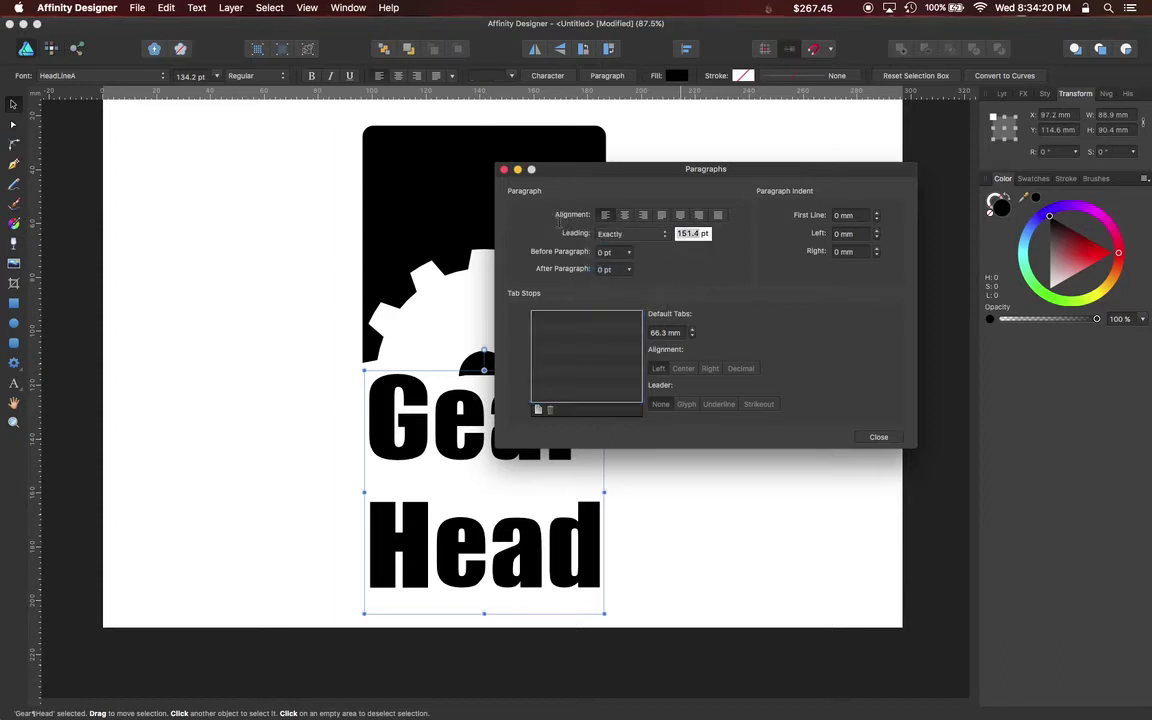
type("130")
key("Return")
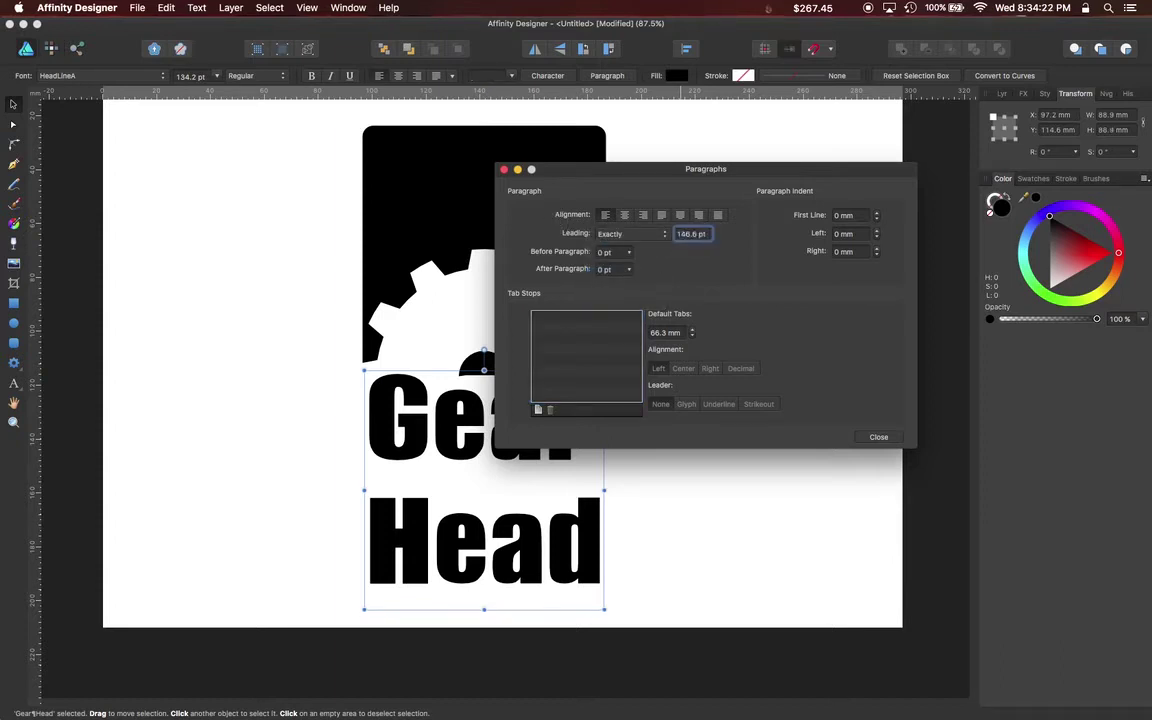
Adjust the leading down to 113.1 pt and close the Paragraph settings
double_click(685, 234)
left_click_drag(695, 233, 672, 233)
type("125")
key("Return")
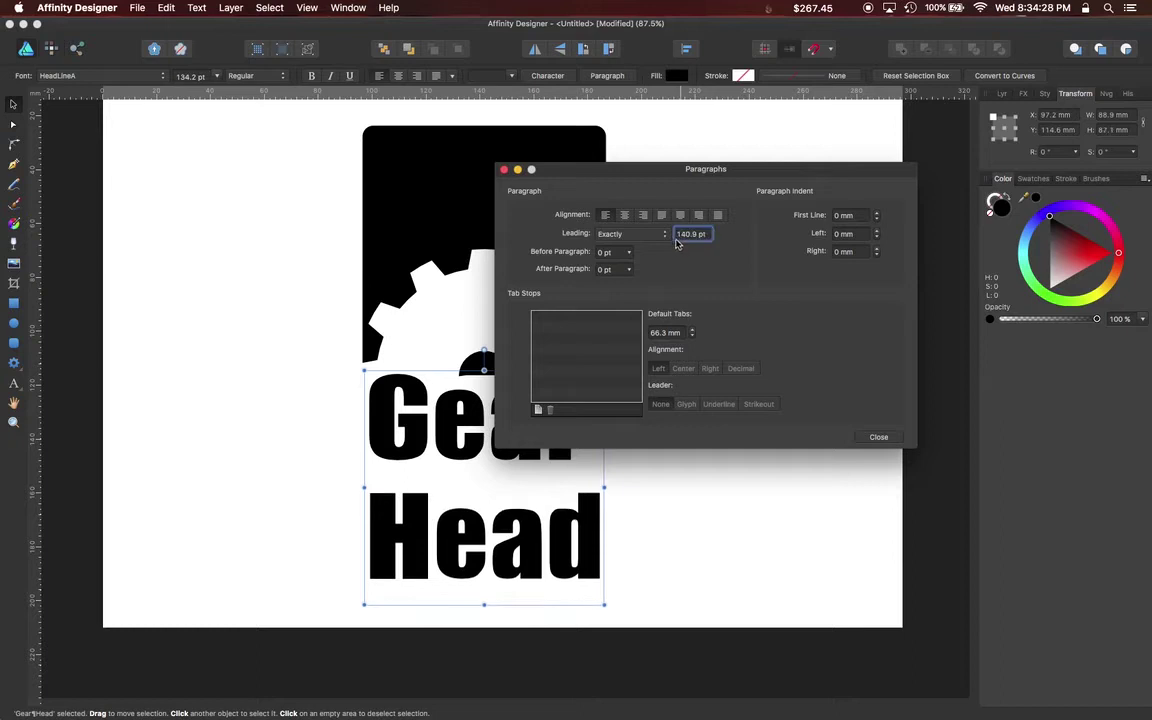
left_click(678, 233)
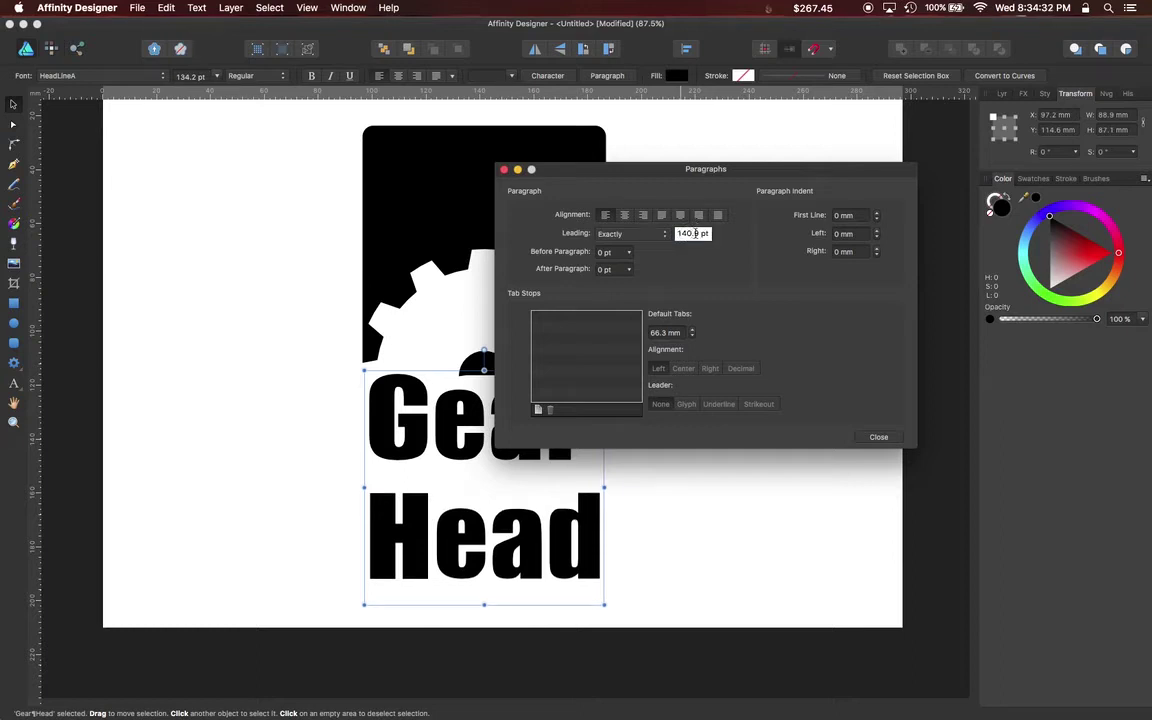
double_click(695, 233)
type("12")
key("Return")
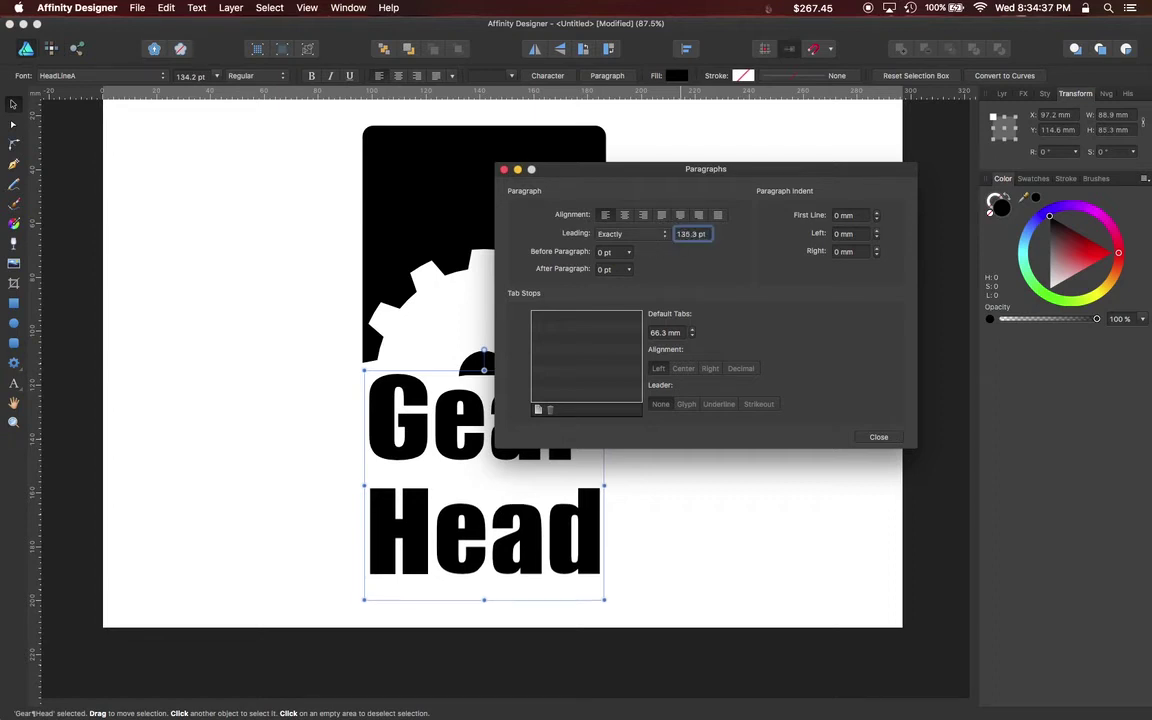
left_click(680, 234)
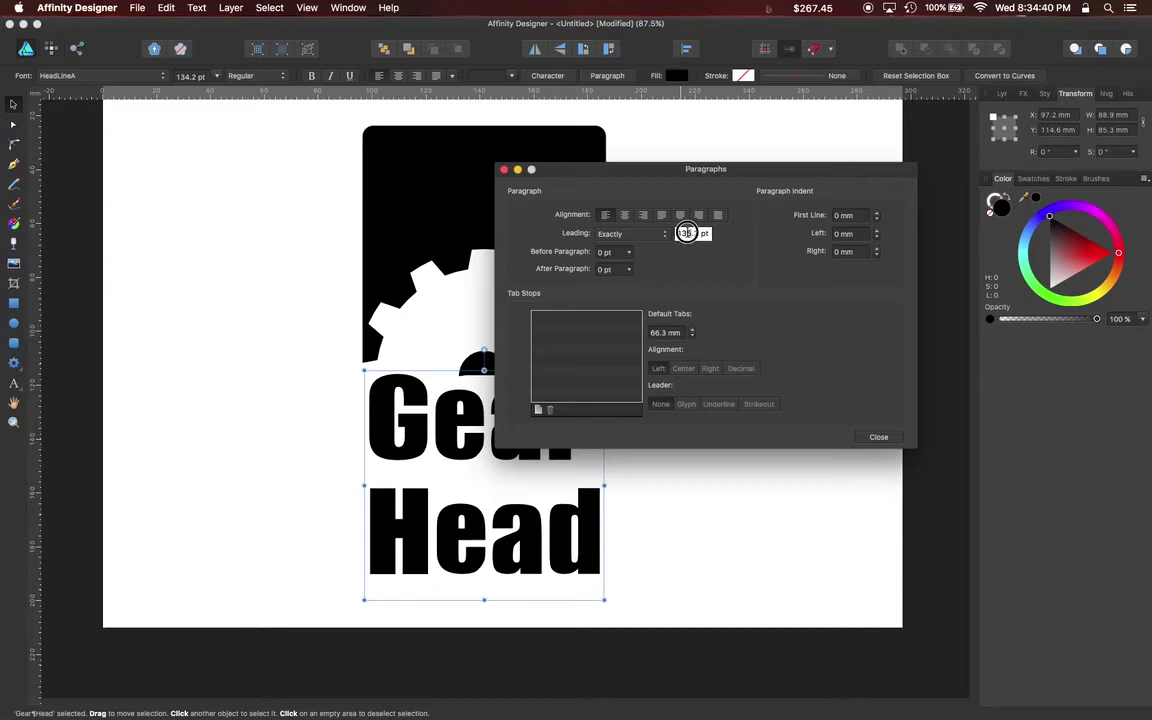
type("1")
key("Return")
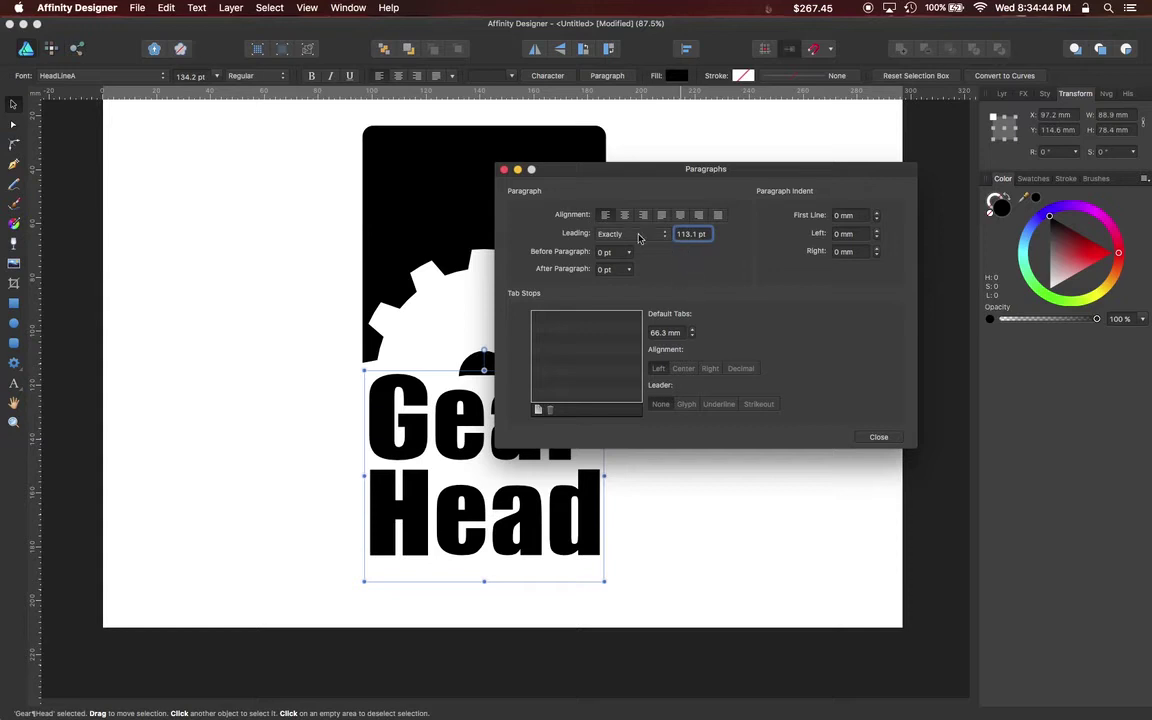
left_click(875, 437)
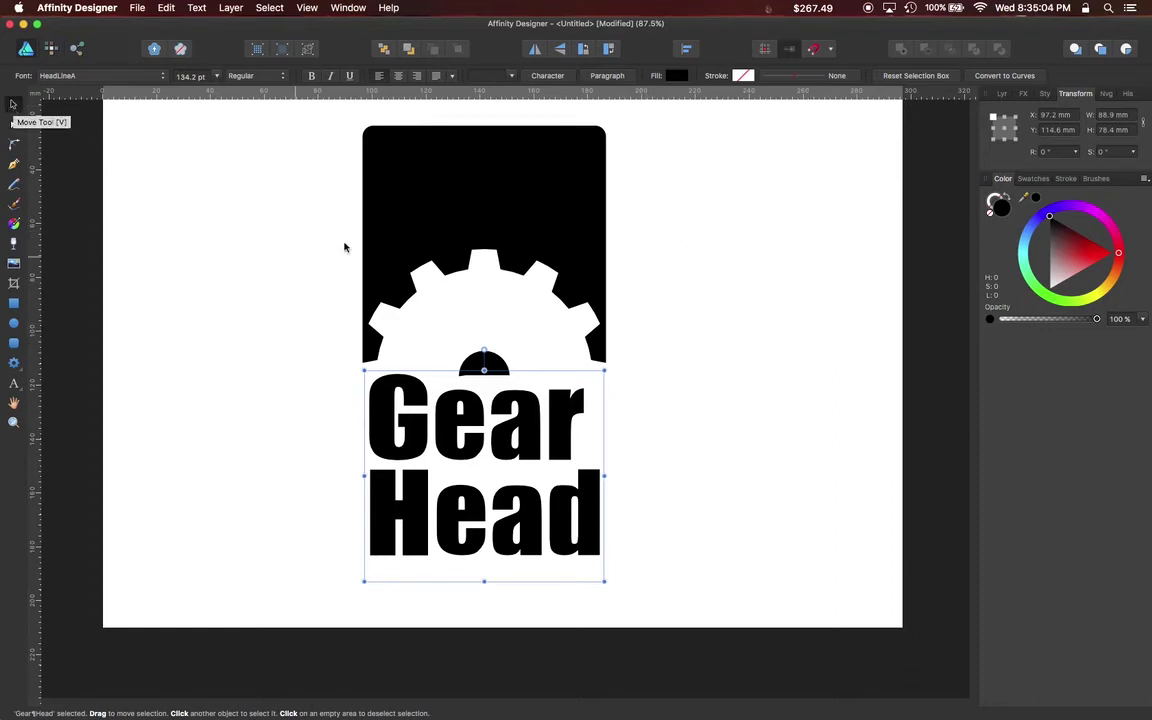
Apply the Metal style preset to the black gear-cutout box, giving it a silver gradient
left_click(464, 158)
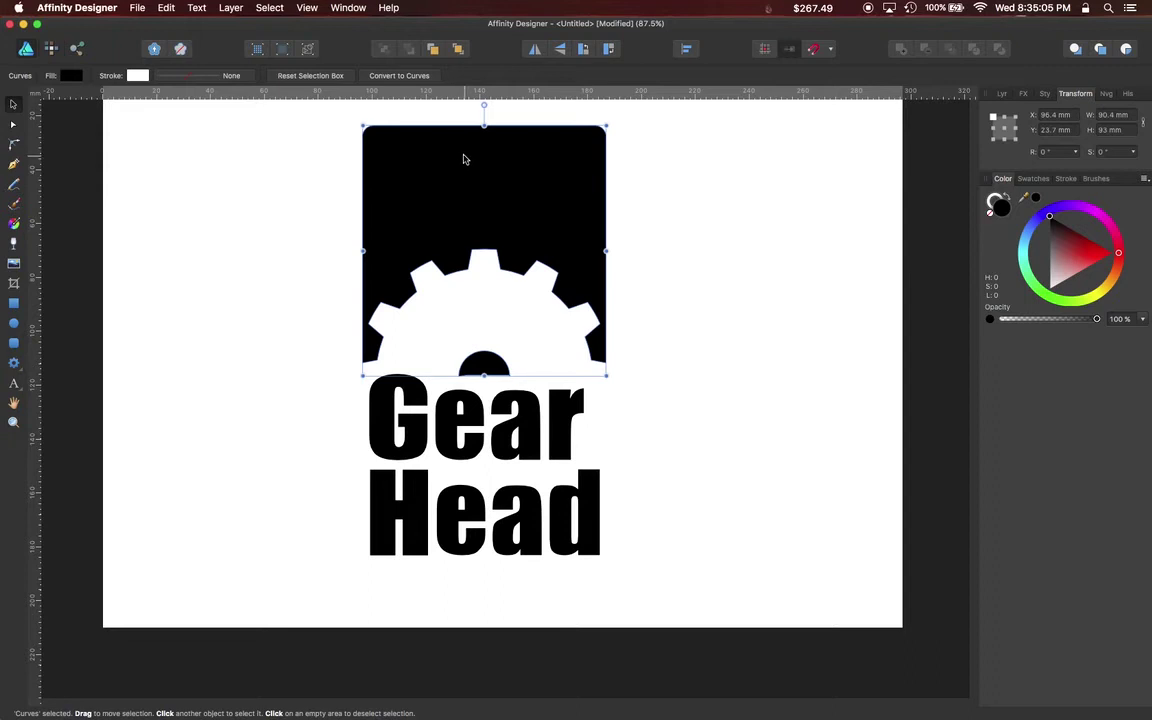
left_click(1045, 95)
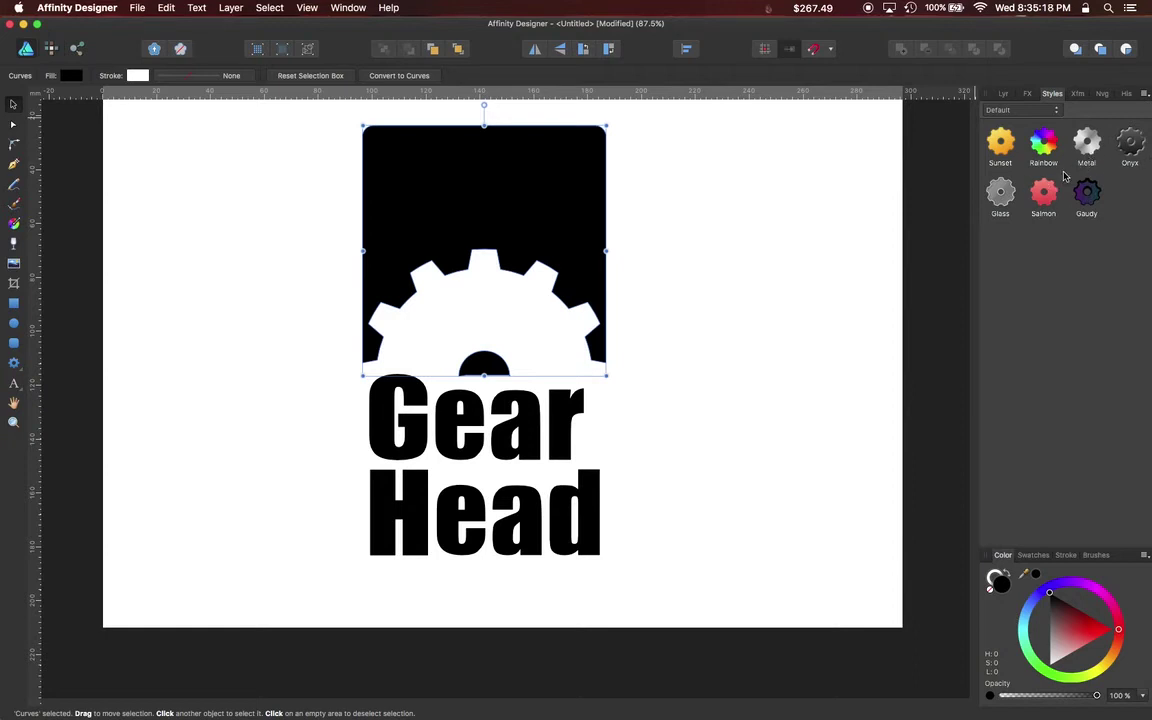
left_click(1088, 150)
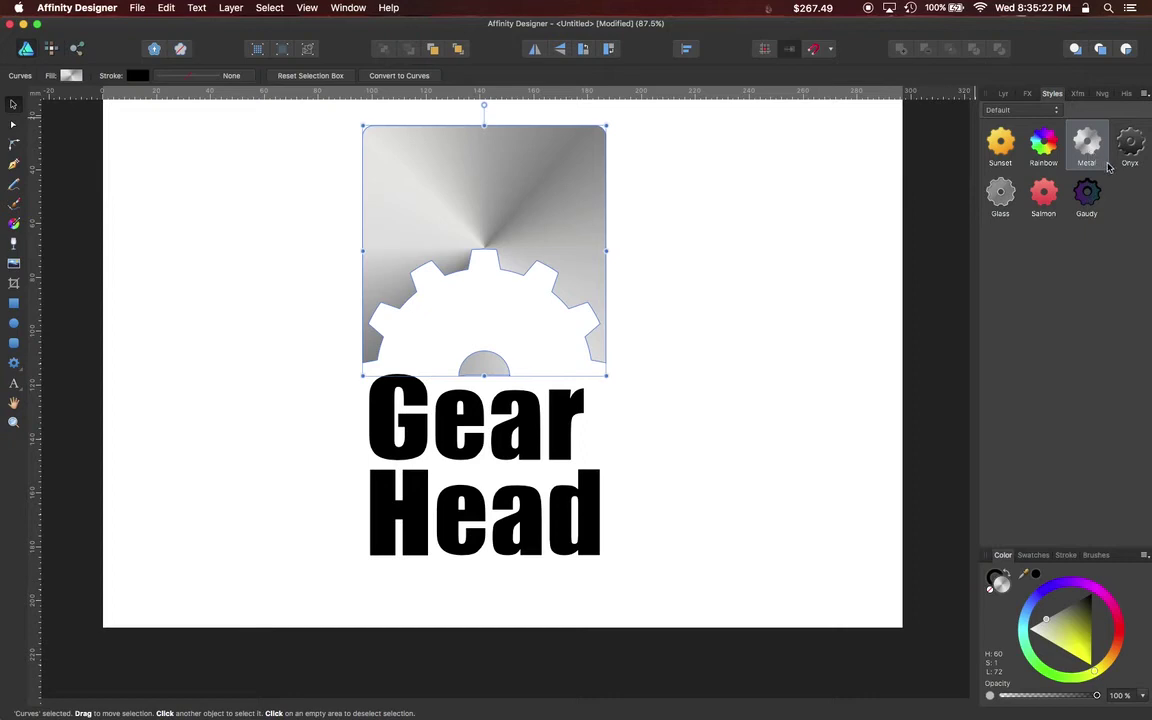
Move the conical Metal gradient's centre down toward the text and rotate it to point upward
left_click(14, 226)
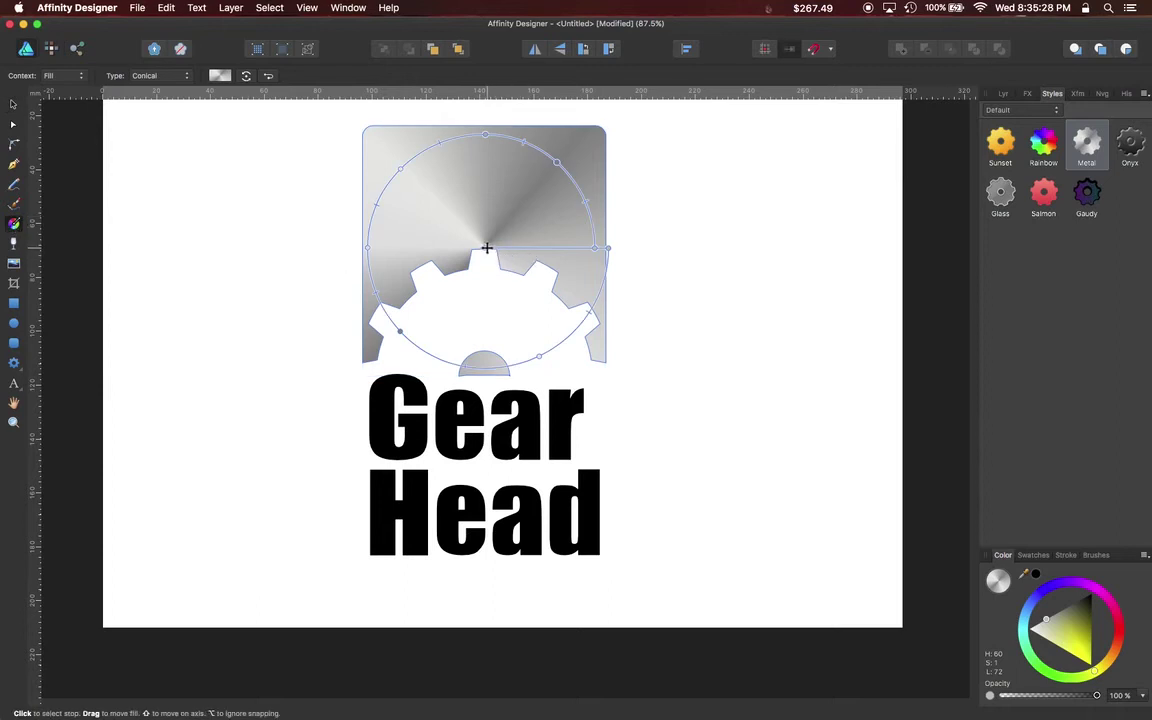
left_click_drag(486, 247, 483, 364)
left_click_drag(554, 364, 559, 235)
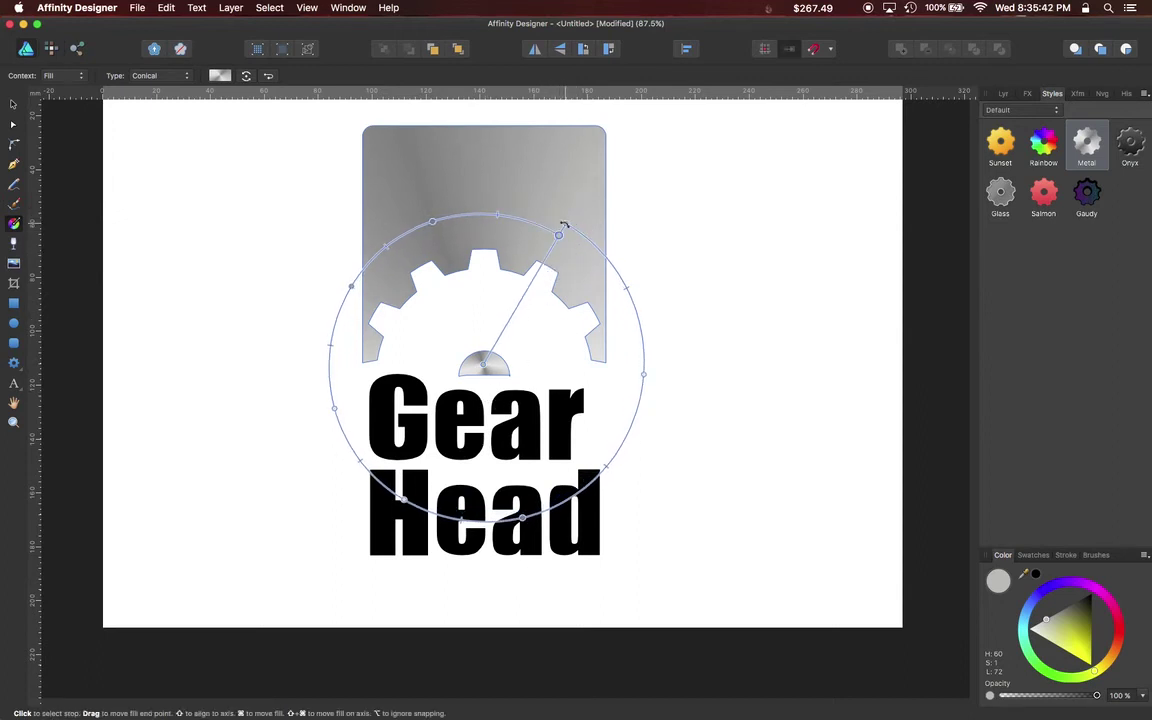
left_click_drag(571, 219, 503, 196)
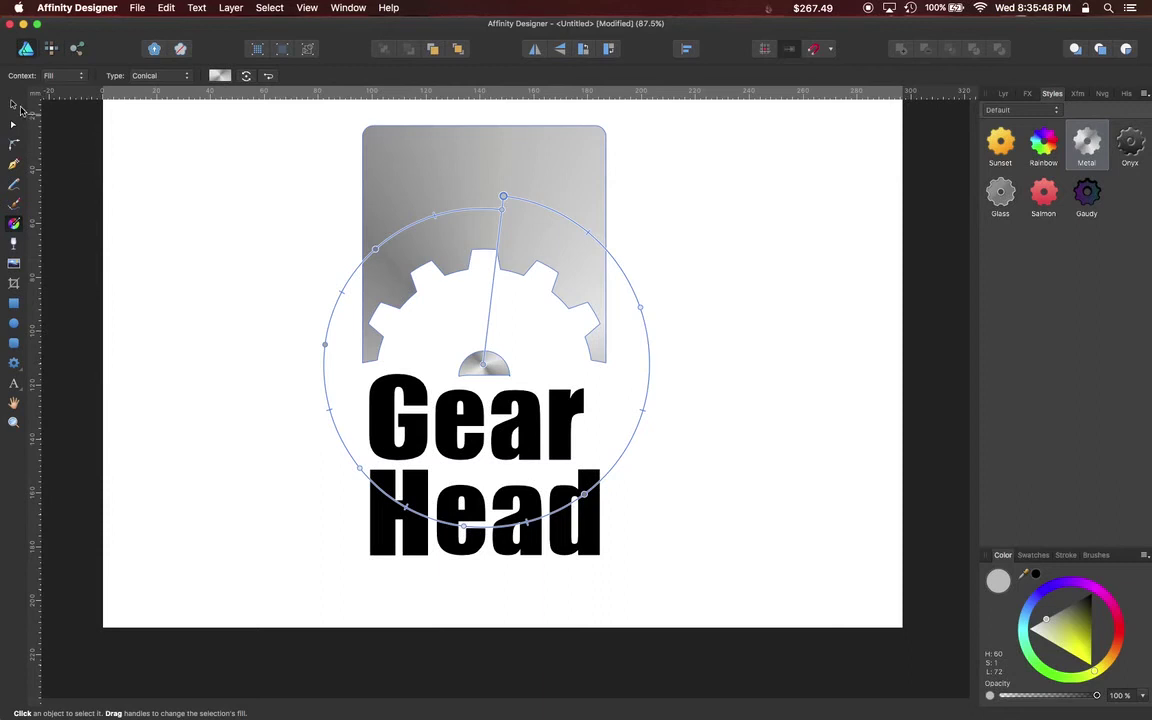
left_click(13, 105)
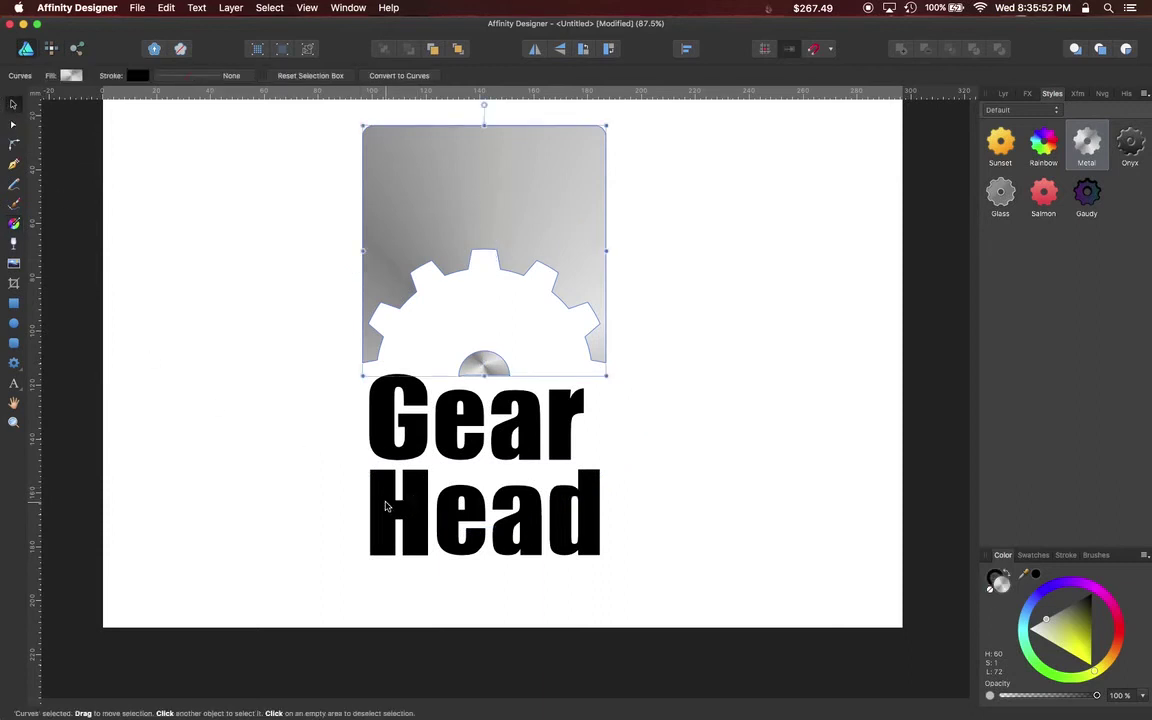
Fill the Gear Head text with a blue swatch, then revert it to black
left_click(385, 505)
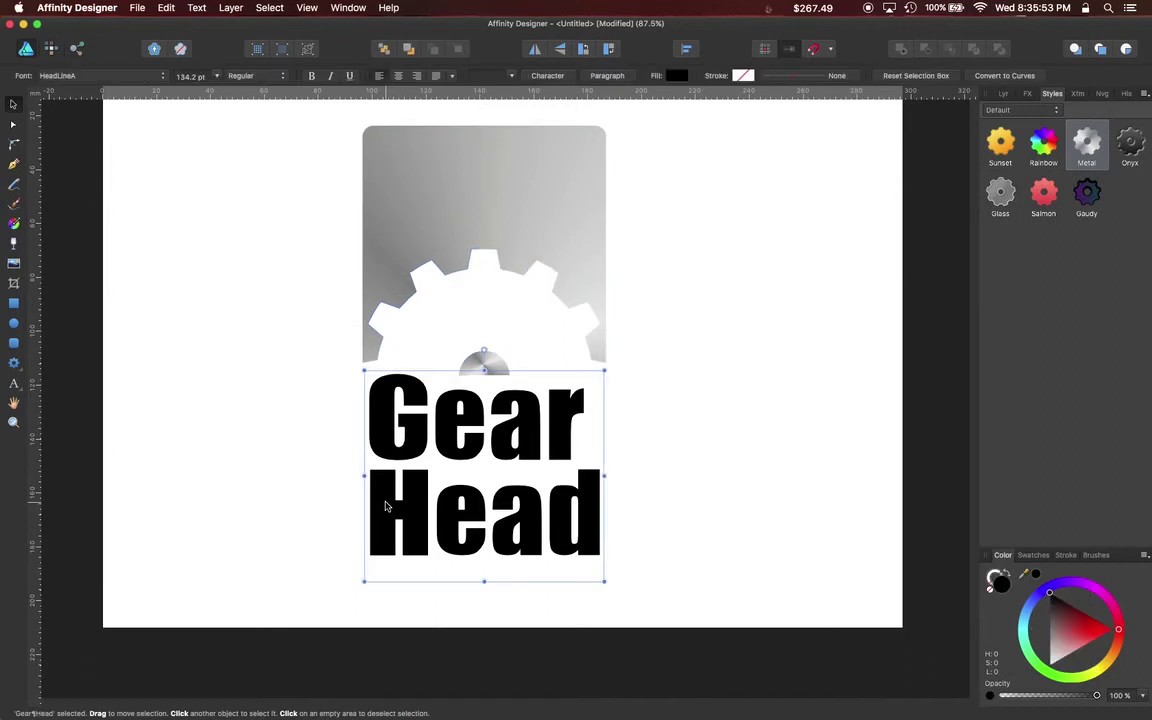
left_click(1033, 555)
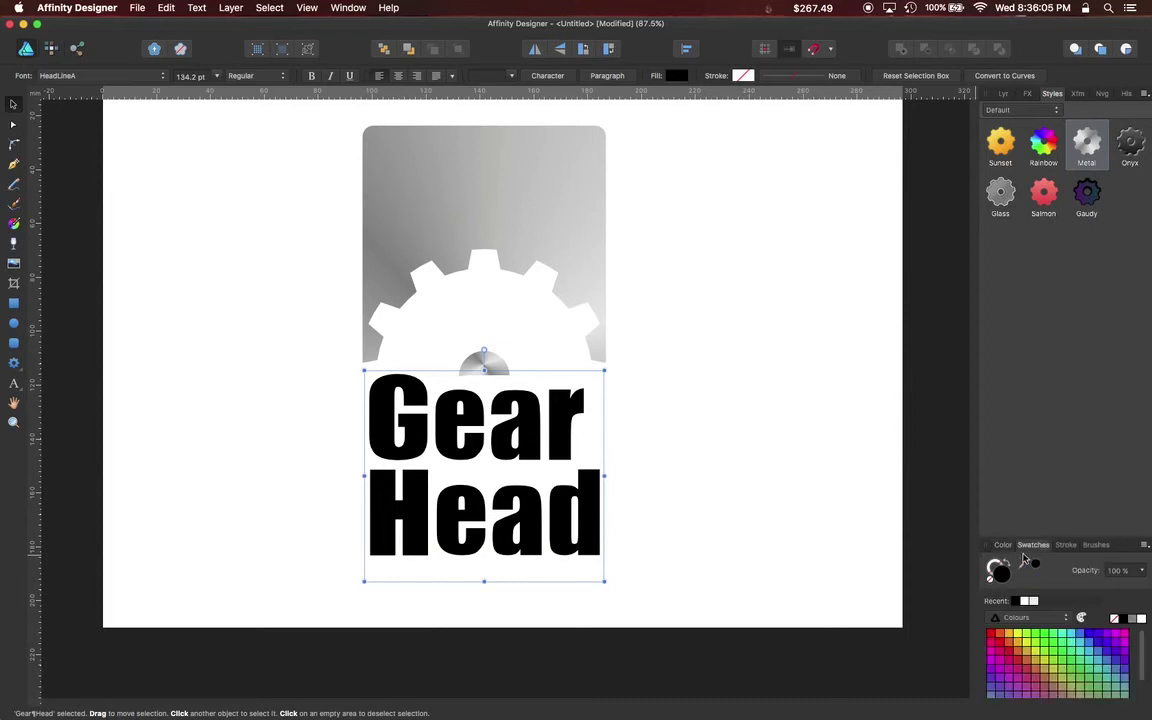
left_click(1124, 672)
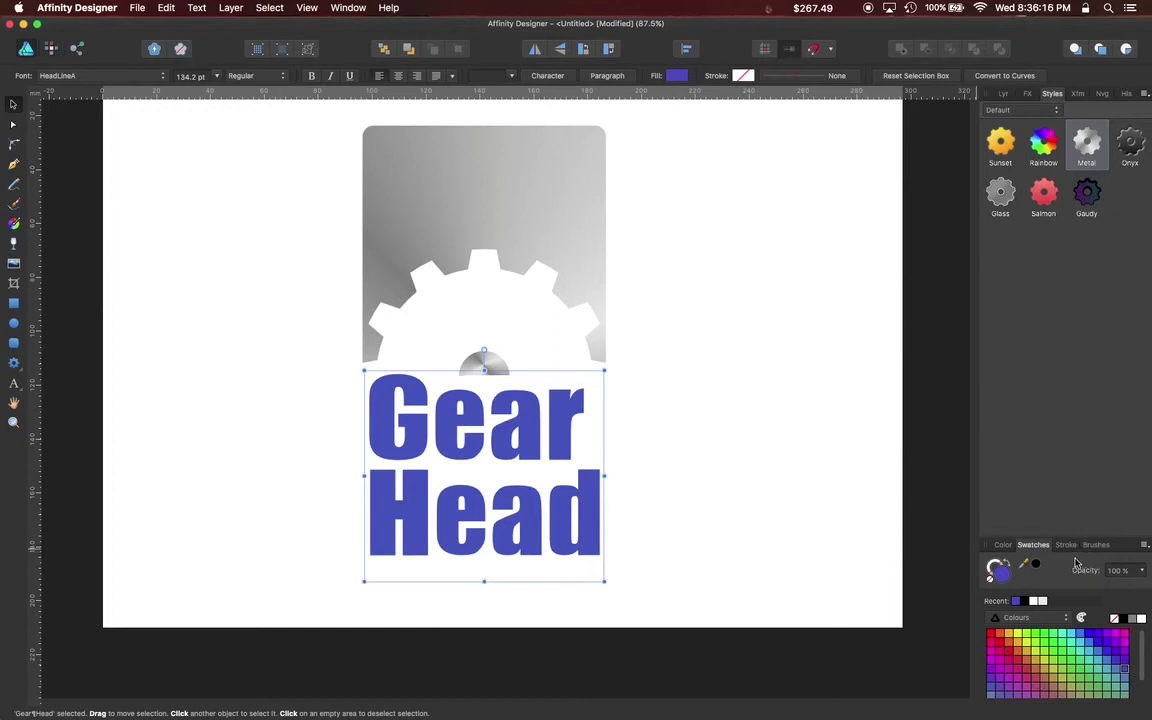
left_click(1009, 566)
left_click(1122, 620)
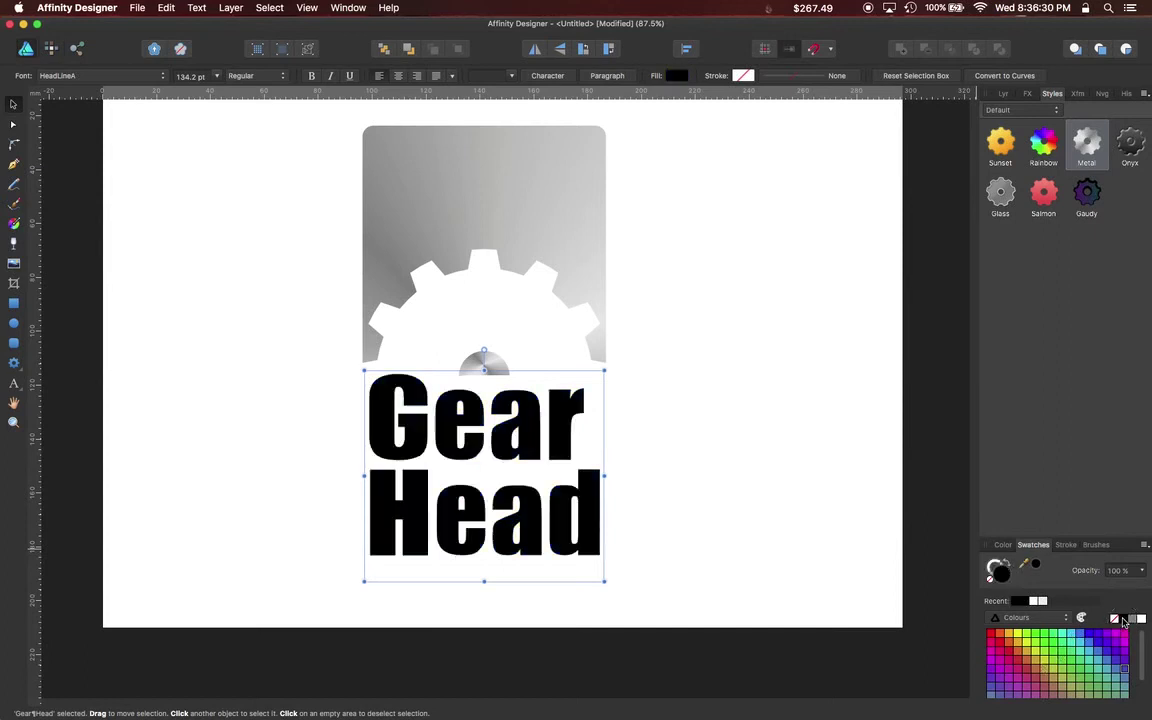
Give the Gear Head text a black outline and a blue fill
left_click(1012, 566)
left_click(1062, 545)
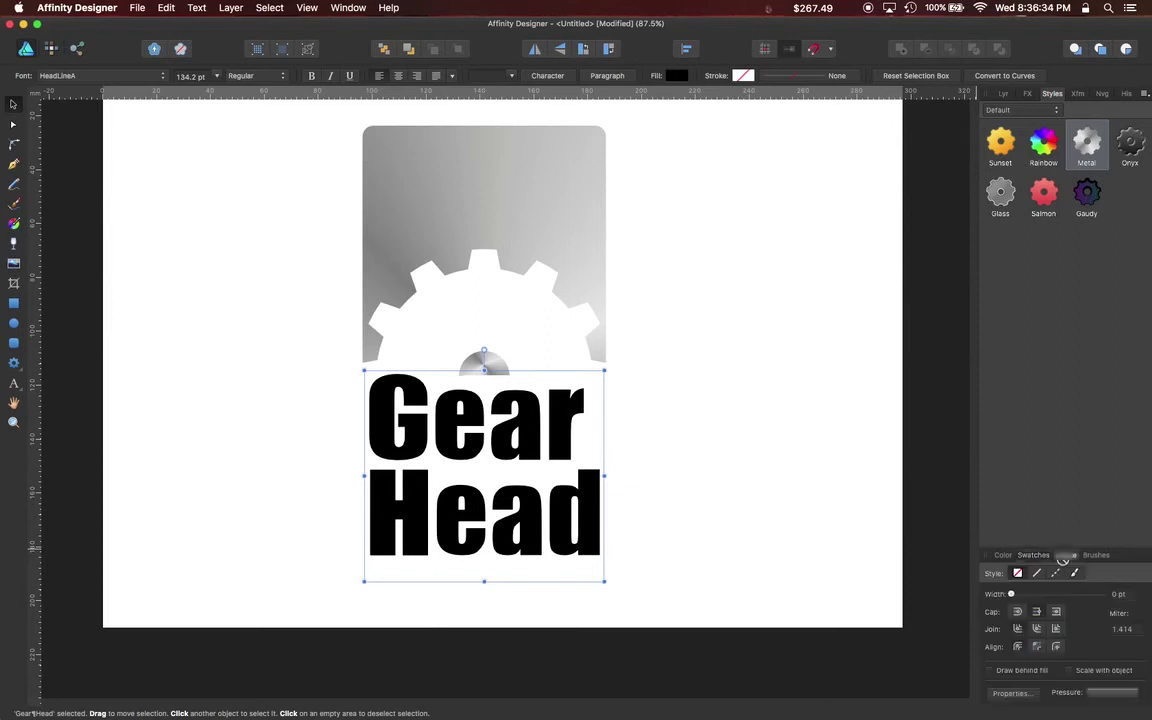
left_click(1036, 545)
left_click(1012, 563)
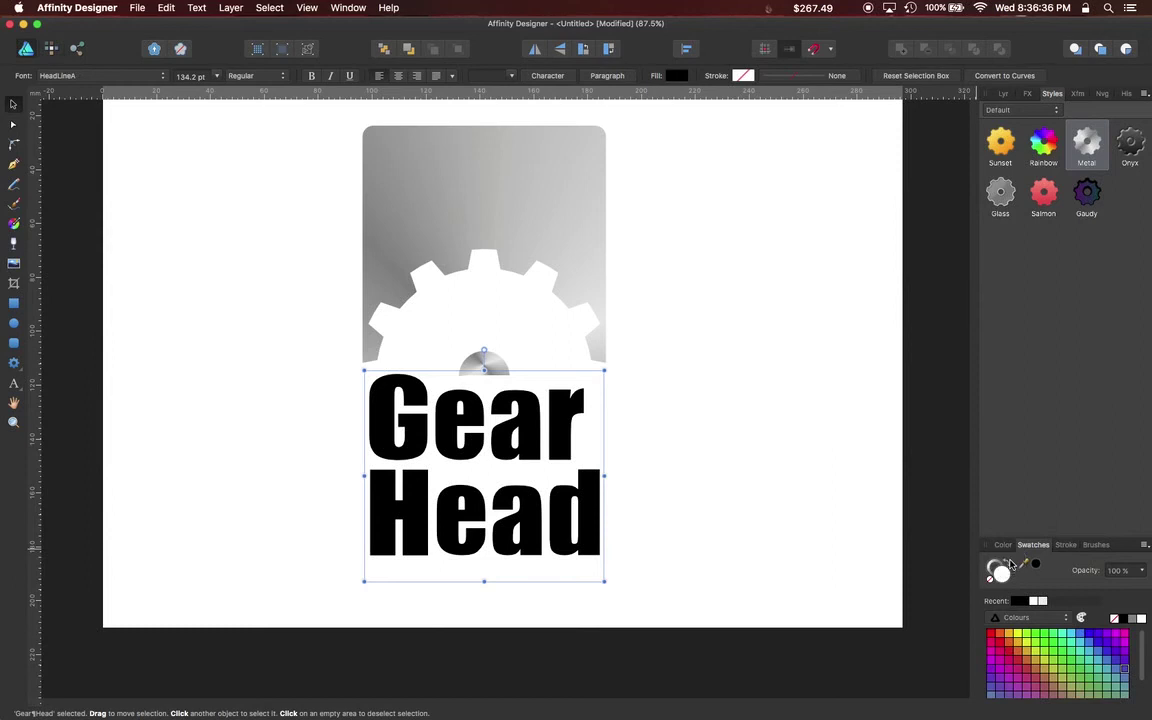
left_click(1008, 565)
left_click(997, 567)
left_click(1124, 620)
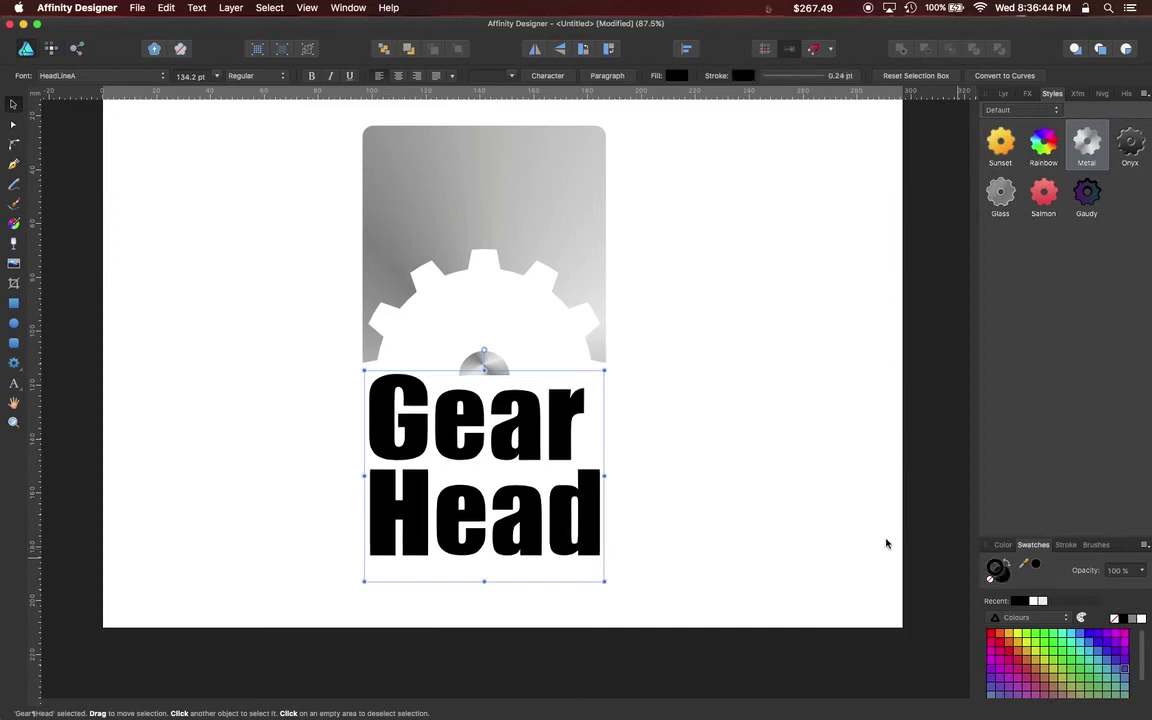
left_click(1126, 669)
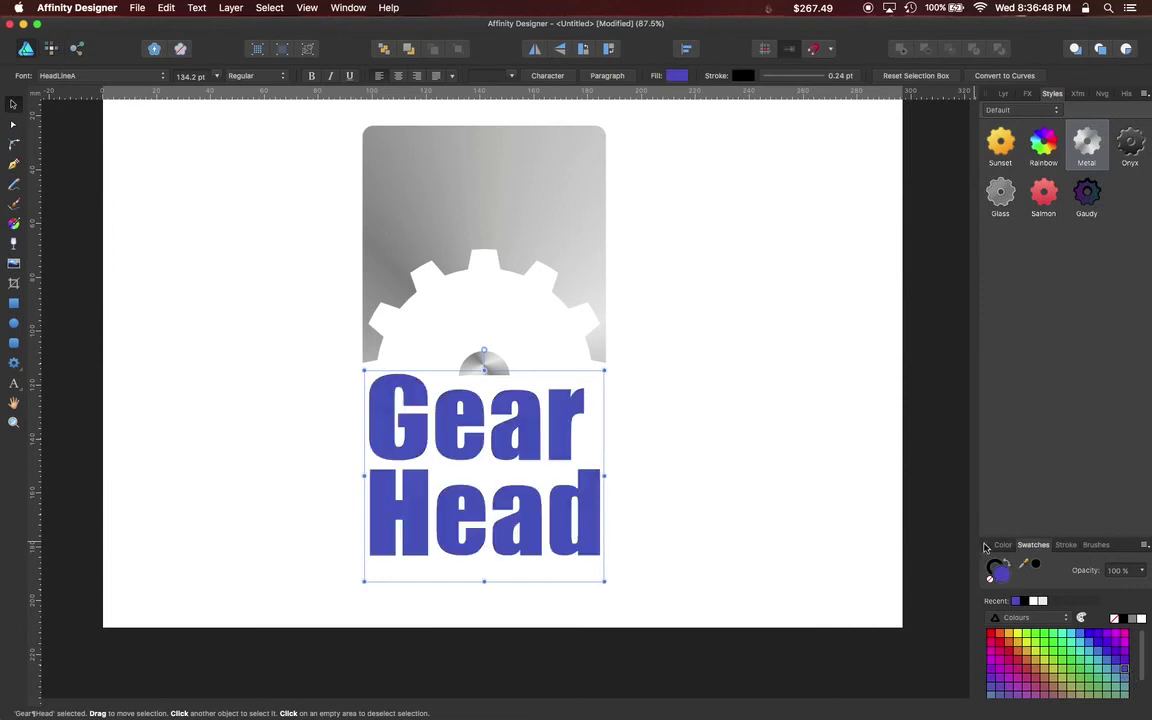
left_click(995, 567)
left_click(1003, 574)
Set the Gear Head text's black outline width to 2 pt
left_click(997, 566)
left_click(1066, 546)
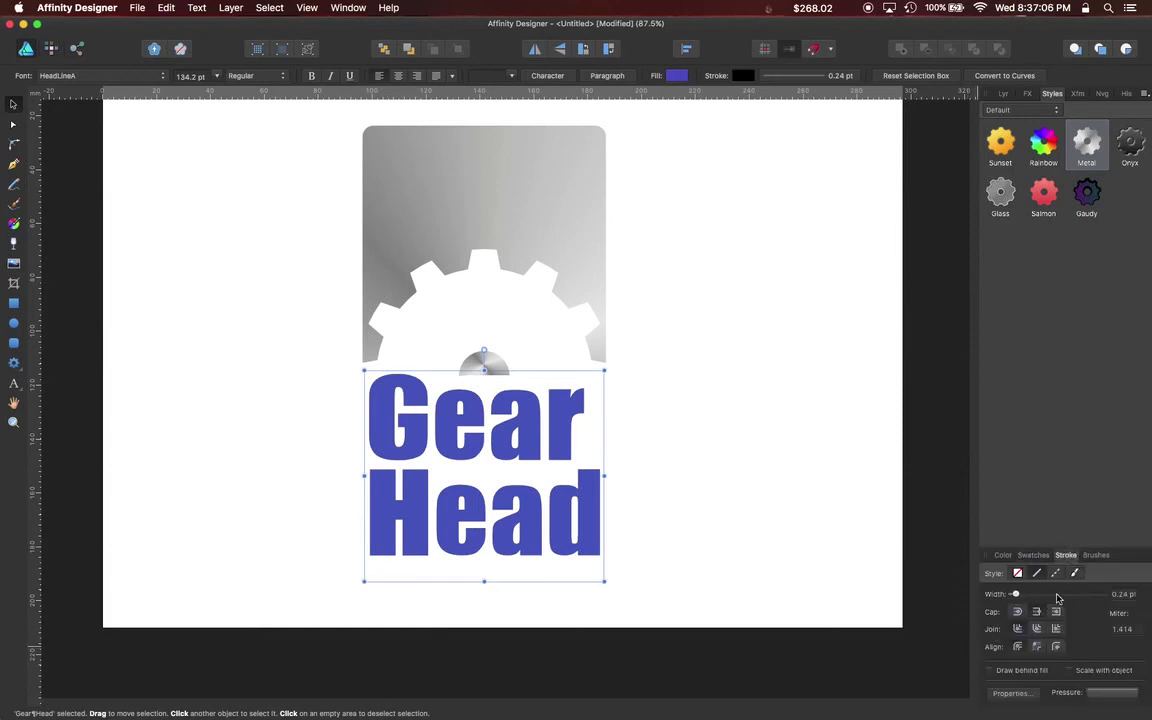
left_click_drag(1016, 594, 1034, 594)
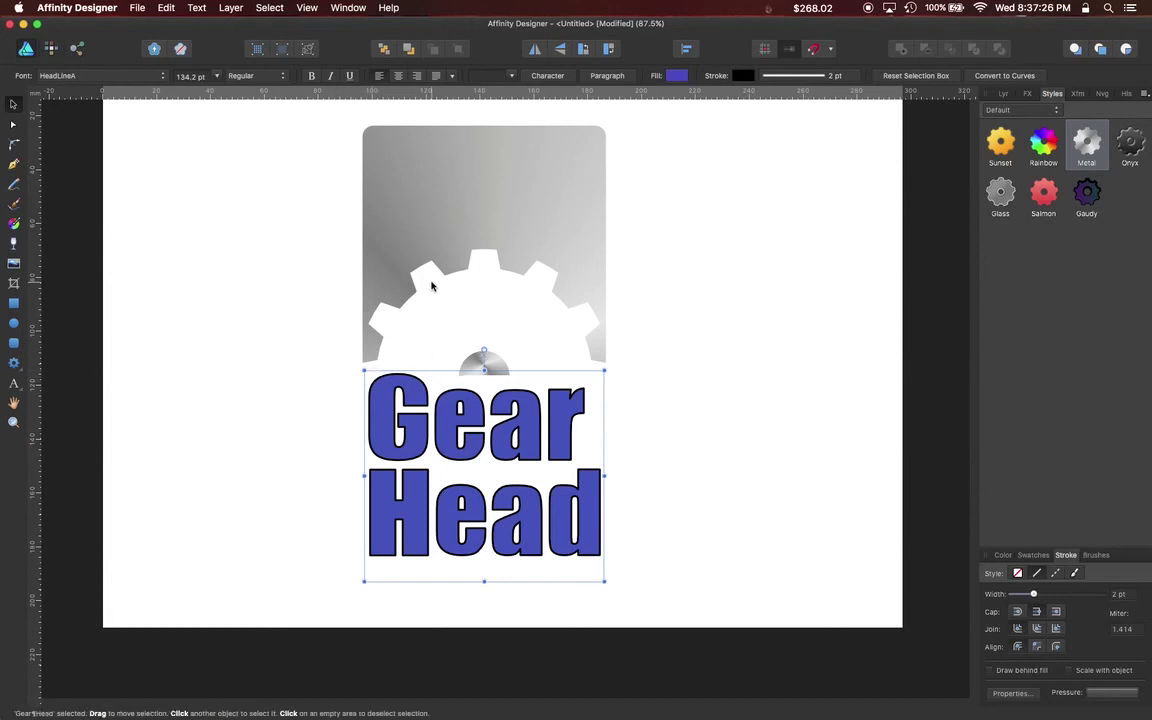
left_click(417, 190)
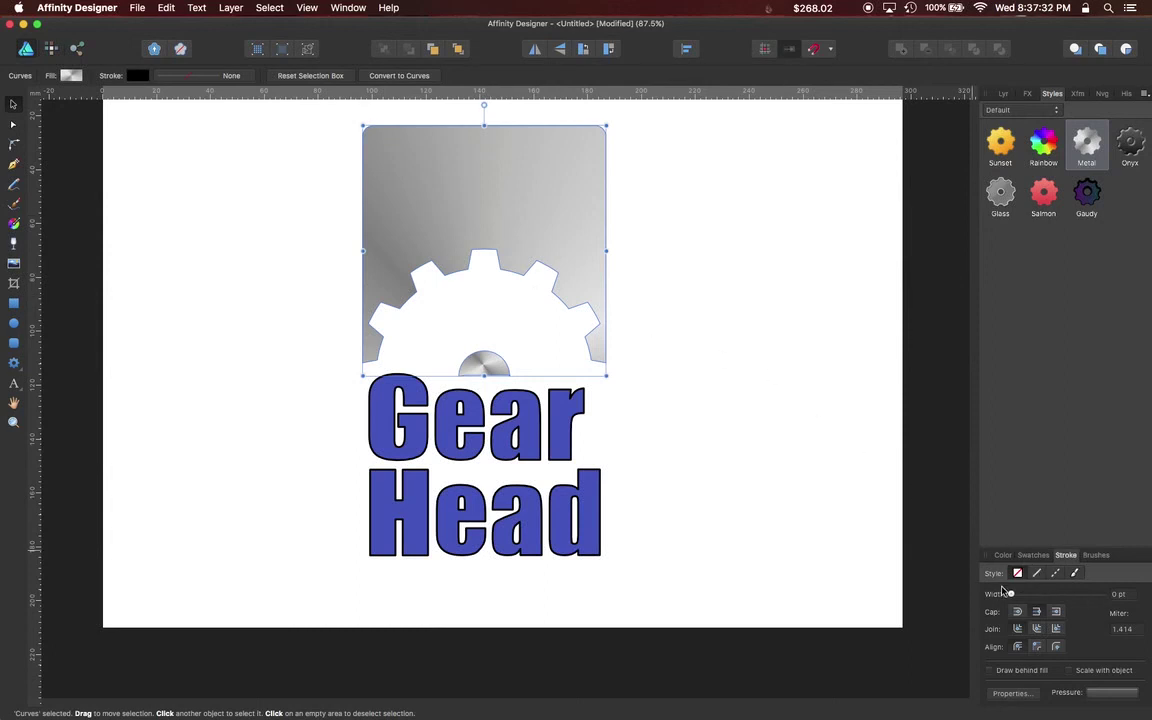
Set the gear box's outline width to 2 pt and deselect everything
left_click_drag(1009, 593, 1036, 594)
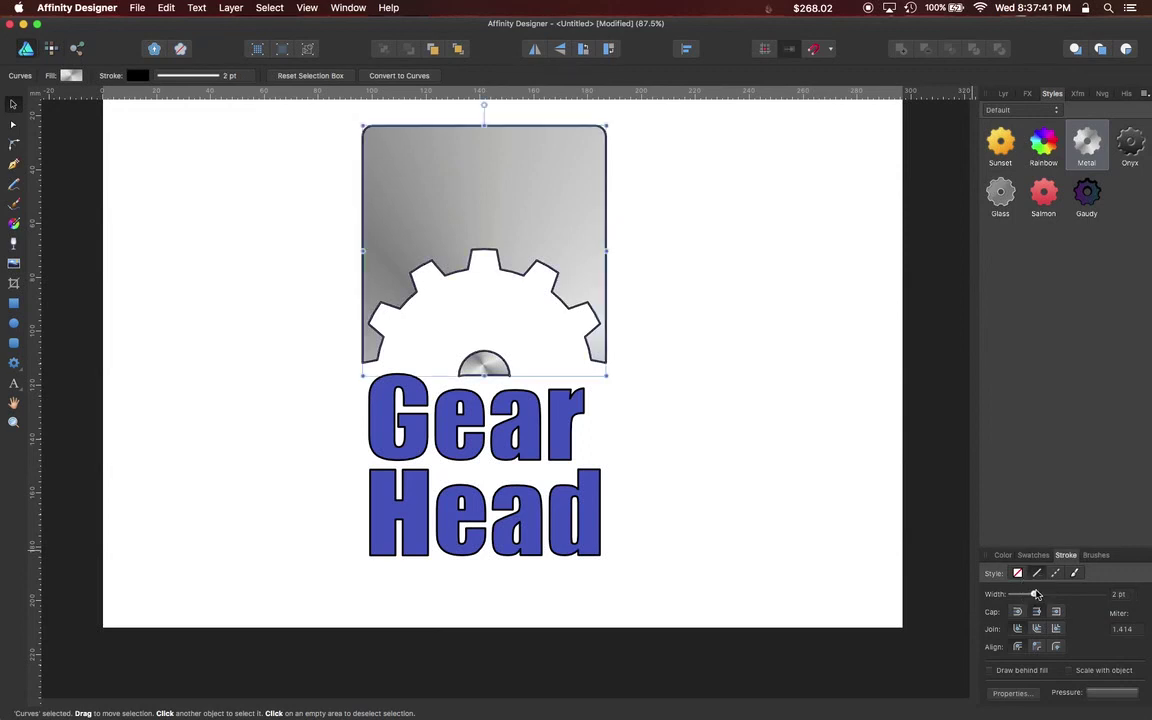
left_click(711, 339)
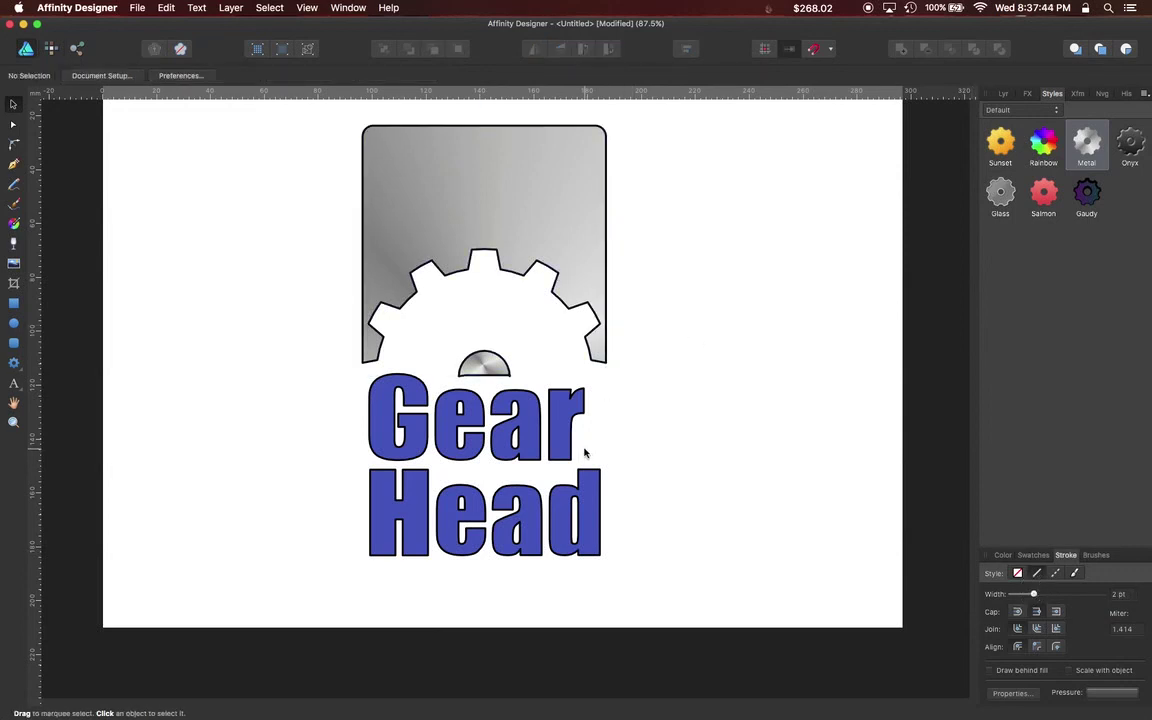